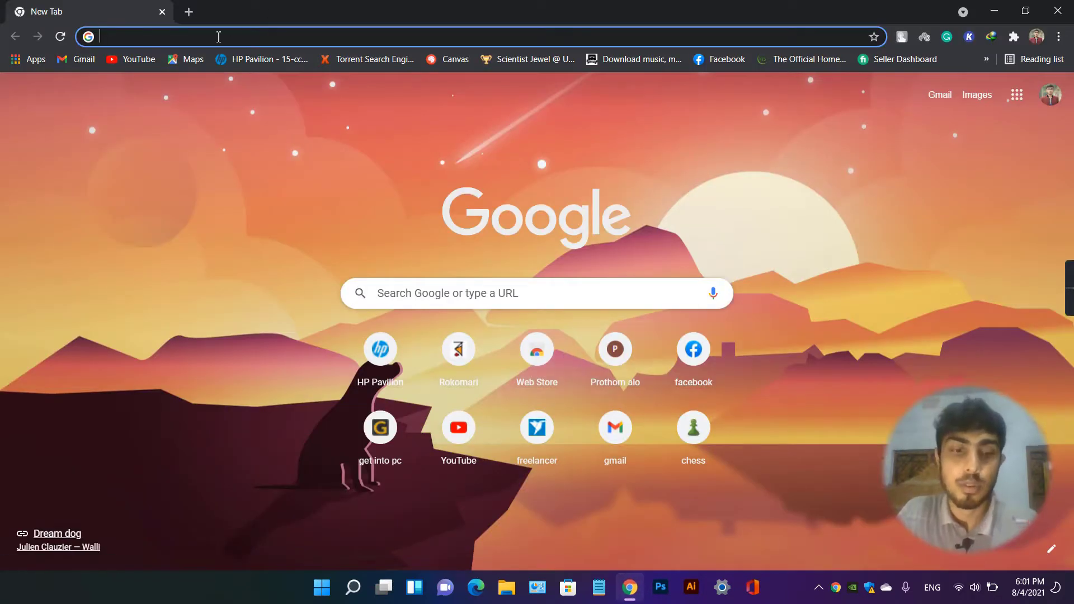
- Search the web for Canva and open the canva.com home page
{"action": "type", "text": "camva"}
{"action": "key", "text": "Return"}
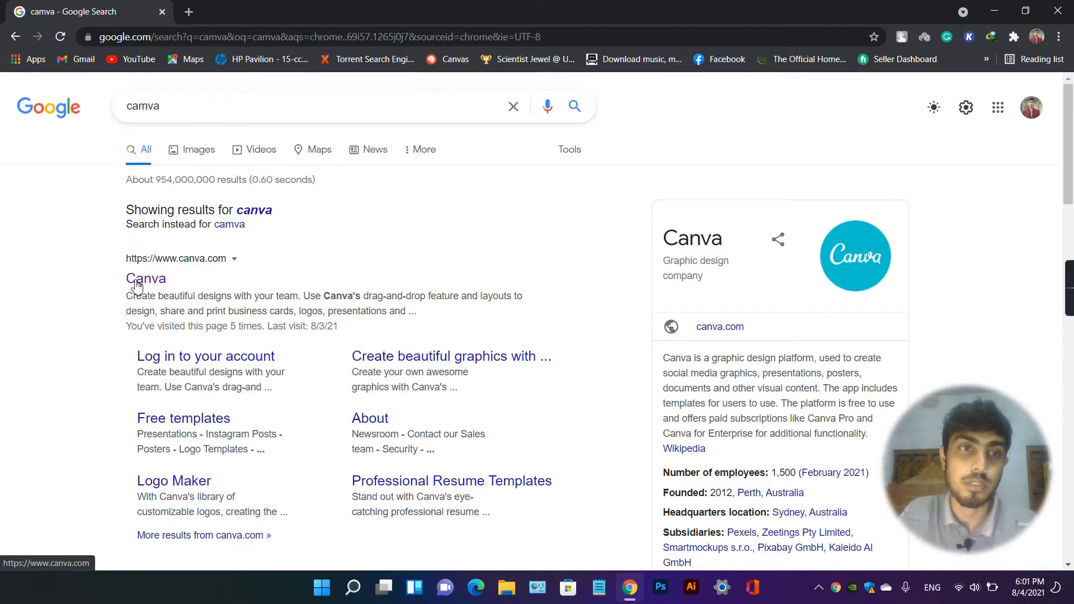
{"action": "left_click", "coordinate": [156, 285]}
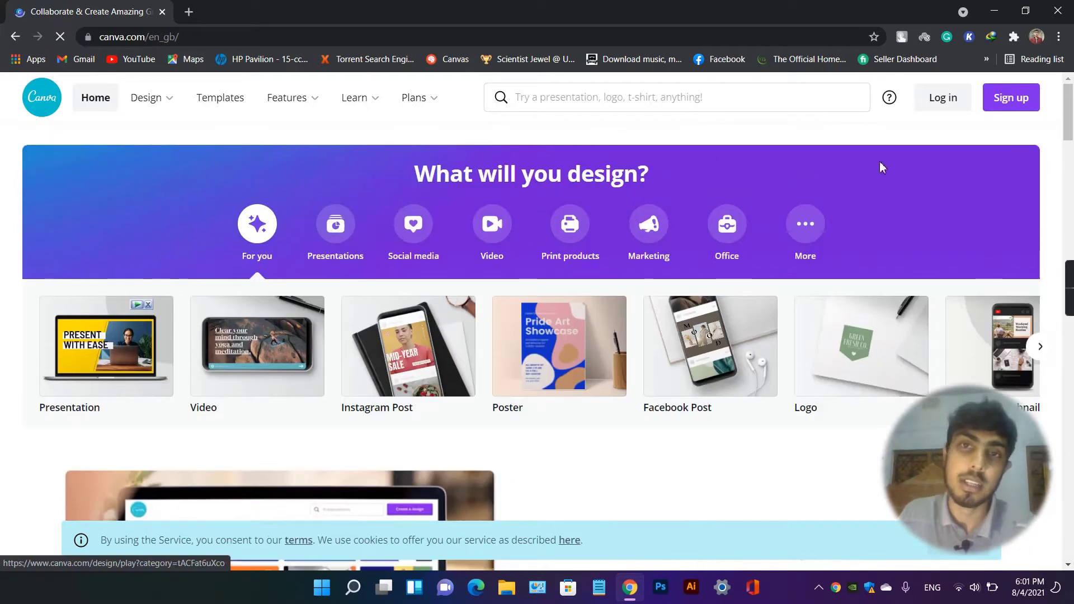
- Scroll down through the Canva landing page sections and back up to the top
{"action": "scroll", "coordinate": [414, 211], "scroll_direction": "down", "scroll_amount": 3}
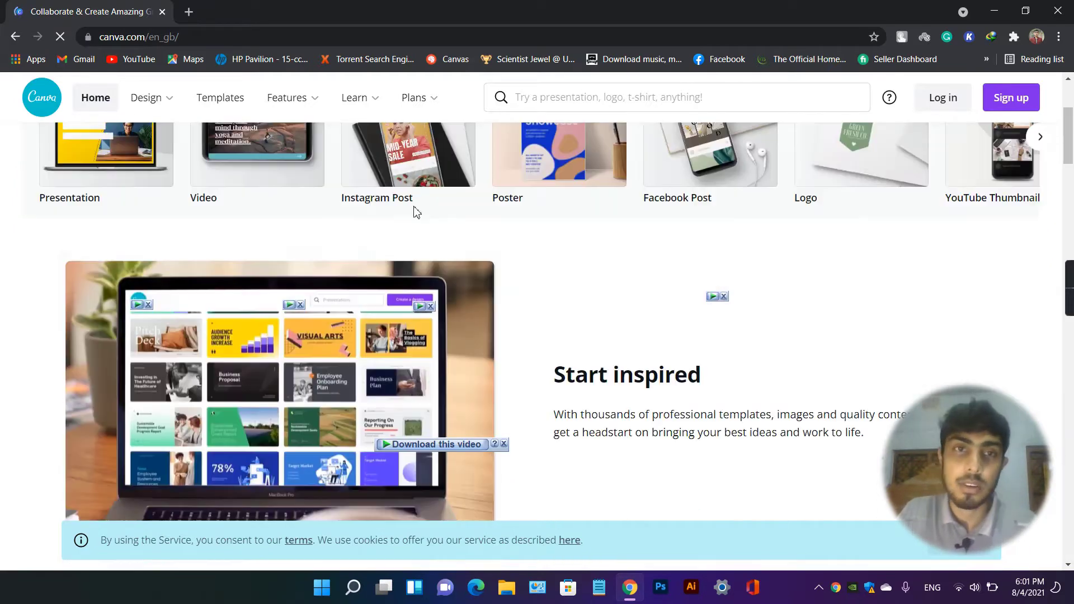
{"action": "scroll", "coordinate": [391, 223], "scroll_direction": "up", "scroll_amount": 1}
{"action": "scroll", "coordinate": [355, 235], "scroll_direction": "up", "scroll_amount": 2}
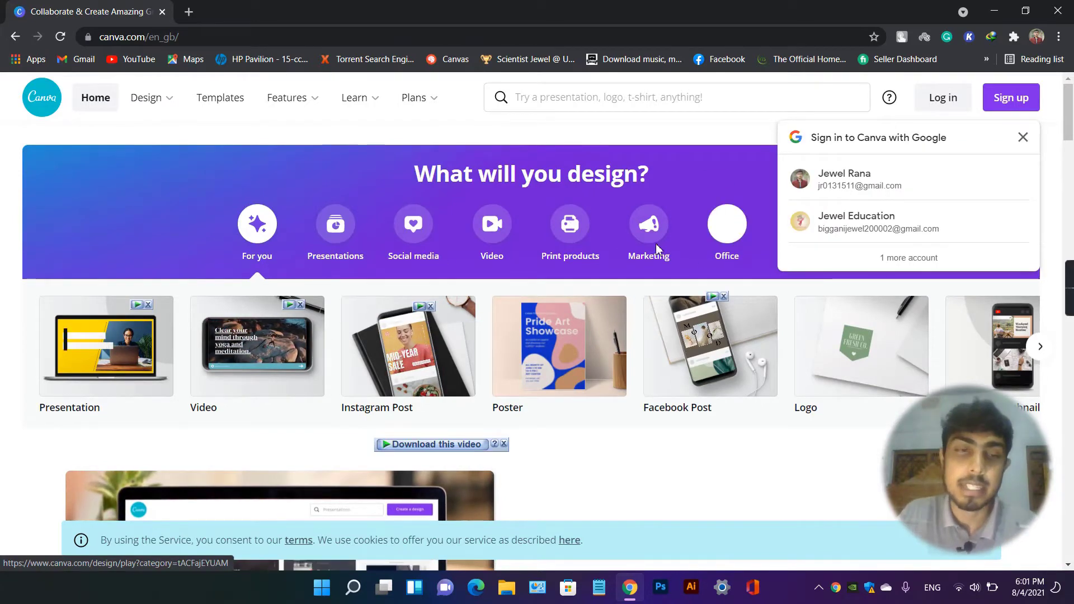
{"action": "scroll", "coordinate": [649, 263], "scroll_direction": "down", "scroll_amount": 2}
{"action": "scroll", "coordinate": [504, 280], "scroll_direction": "down", "scroll_amount": 5}
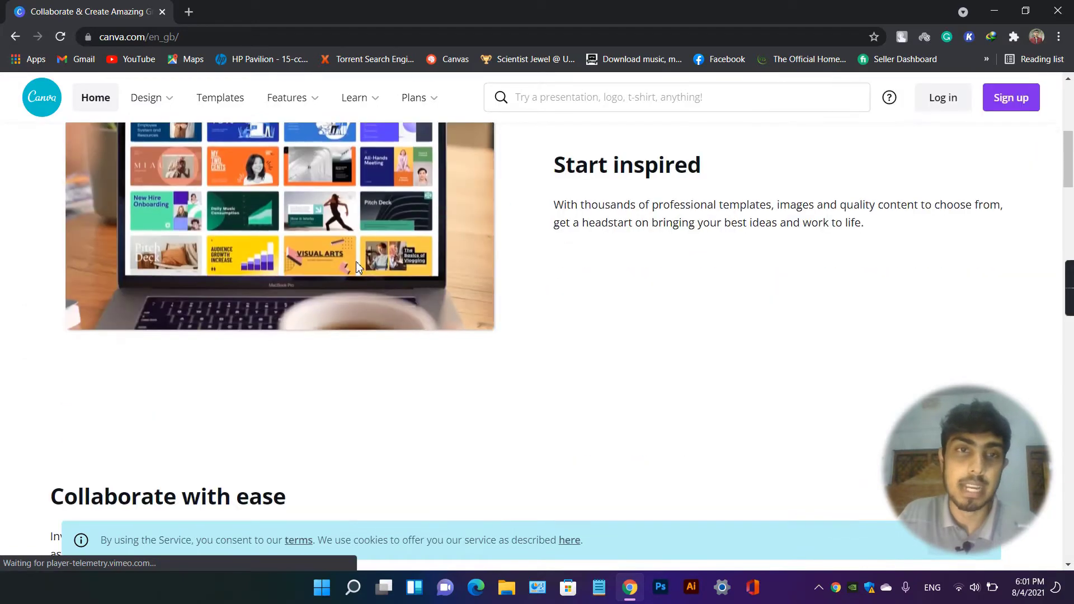
{"action": "scroll", "coordinate": [352, 274], "scroll_direction": "down", "scroll_amount": 1}
{"action": "scroll", "coordinate": [391, 285], "scroll_direction": "down", "scroll_amount": 4}
{"action": "scroll", "coordinate": [428, 305], "scroll_direction": "down", "scroll_amount": 1}
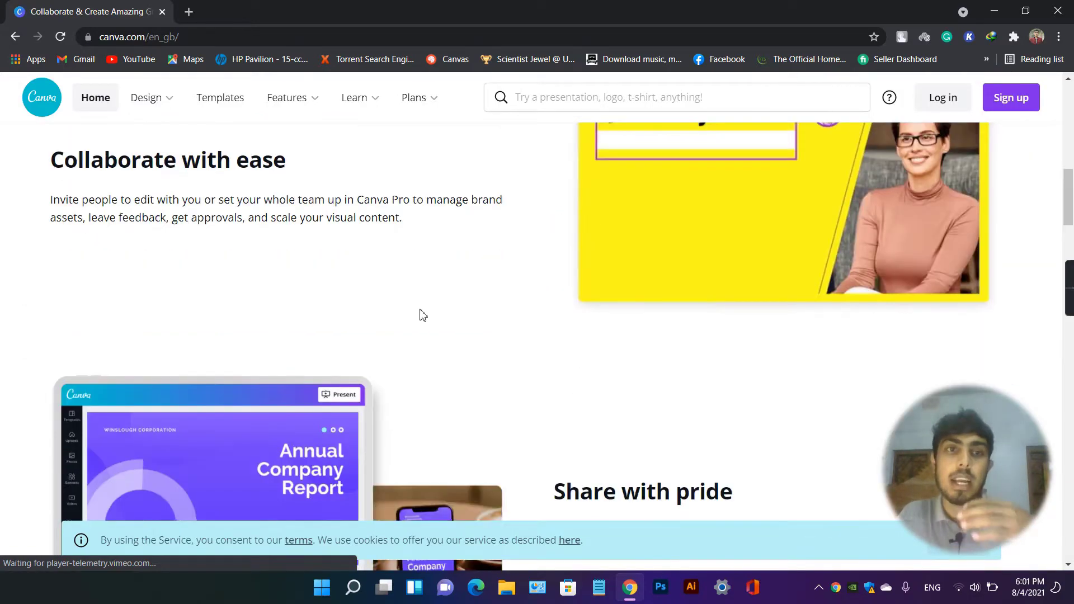
{"action": "scroll", "coordinate": [422, 314], "scroll_direction": "down", "scroll_amount": 3}
{"action": "scroll", "coordinate": [456, 312], "scroll_direction": "down", "scroll_amount": 6}
{"action": "scroll", "coordinate": [511, 323], "scroll_direction": "down", "scroll_amount": 2}
{"action": "scroll", "coordinate": [511, 323], "scroll_direction": "down", "scroll_amount": 3}
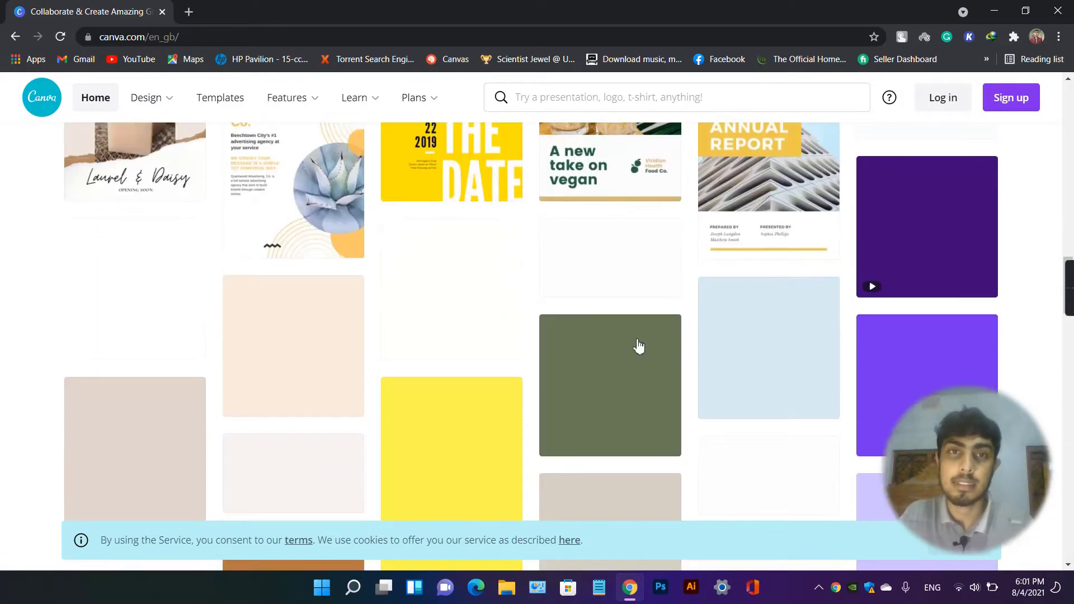
{"action": "scroll", "coordinate": [638, 348], "scroll_direction": "up", "scroll_amount": 7}
{"action": "scroll", "coordinate": [636, 343], "scroll_direction": "up", "scroll_amount": 6}
{"action": "scroll", "coordinate": [636, 342], "scroll_direction": "up", "scroll_amount": 3}
{"action": "scroll", "coordinate": [637, 342], "scroll_direction": "up", "scroll_amount": 5}
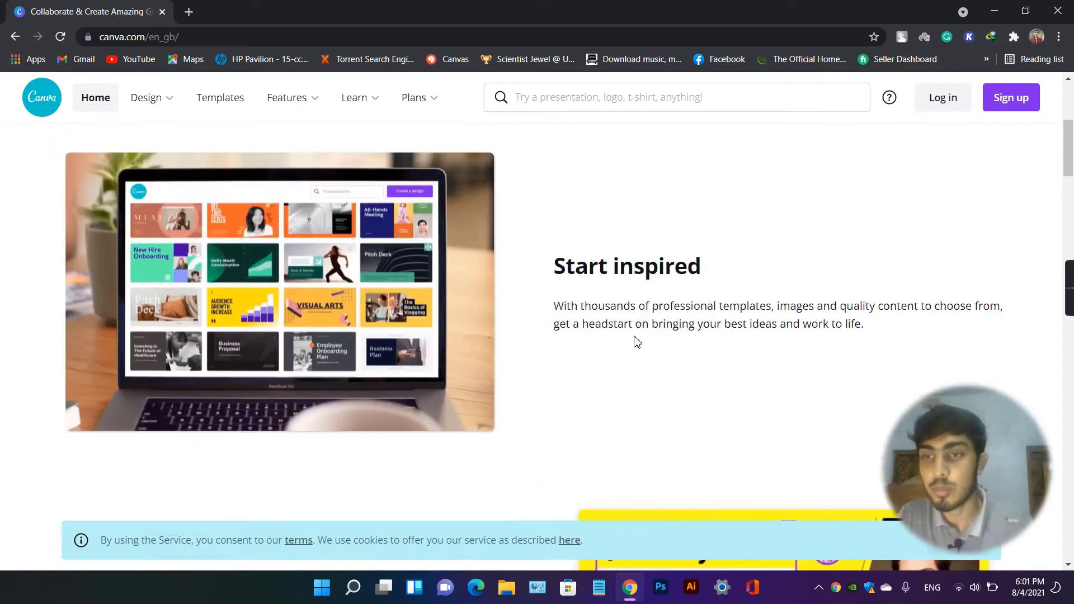
{"action": "scroll", "coordinate": [636, 343], "scroll_direction": "up", "scroll_amount": 6}
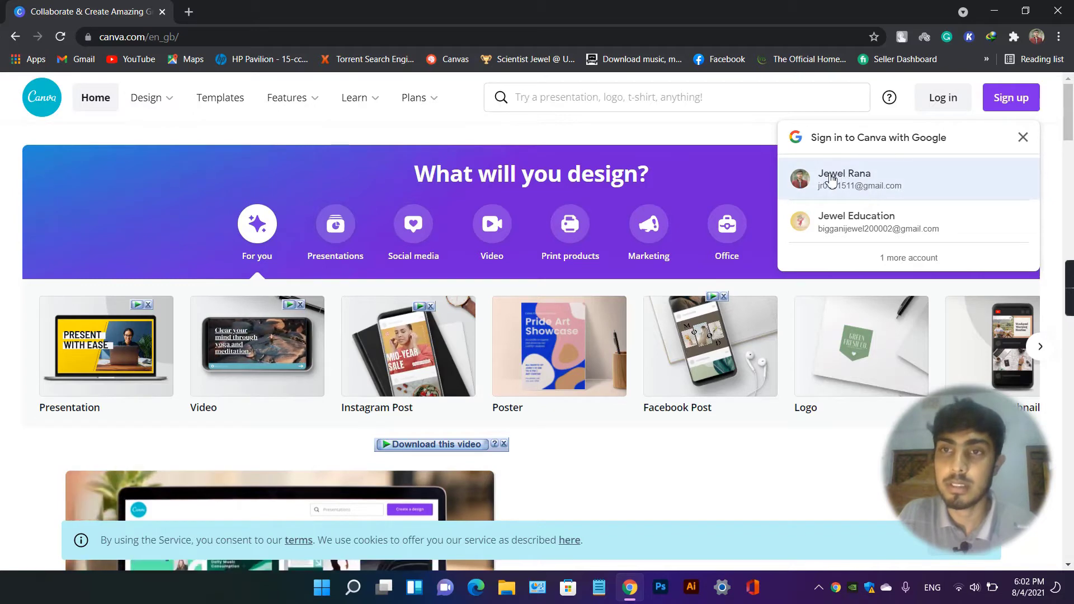
- Sign in to Canva with the saved Google account from the sign-in prompt
{"action": "left_click", "coordinate": [865, 182]}
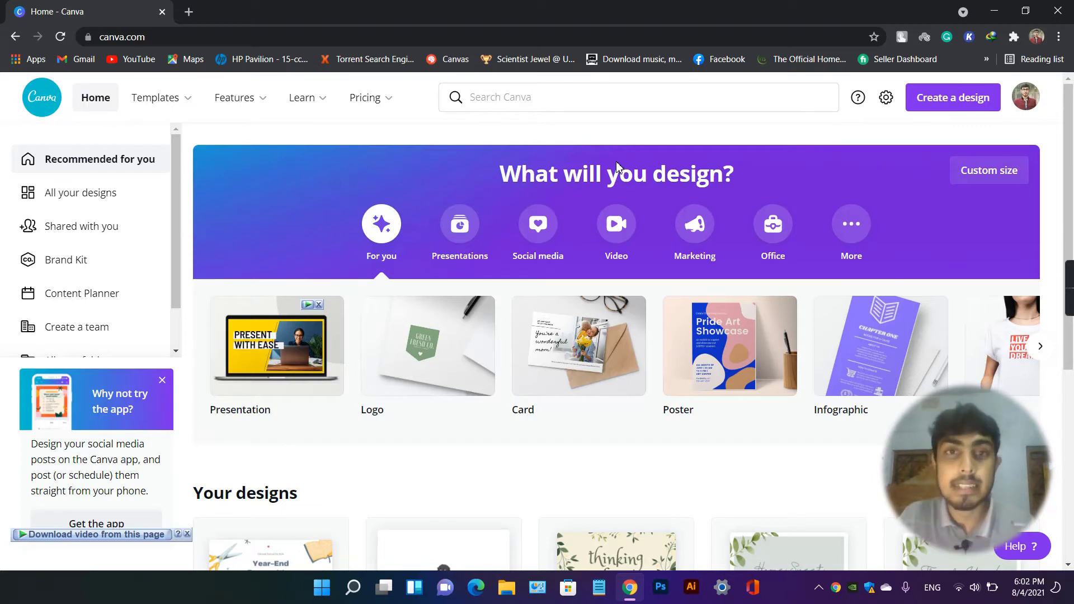
{"action": "scroll", "coordinate": [467, 247], "scroll_direction": "down", "scroll_amount": 1}
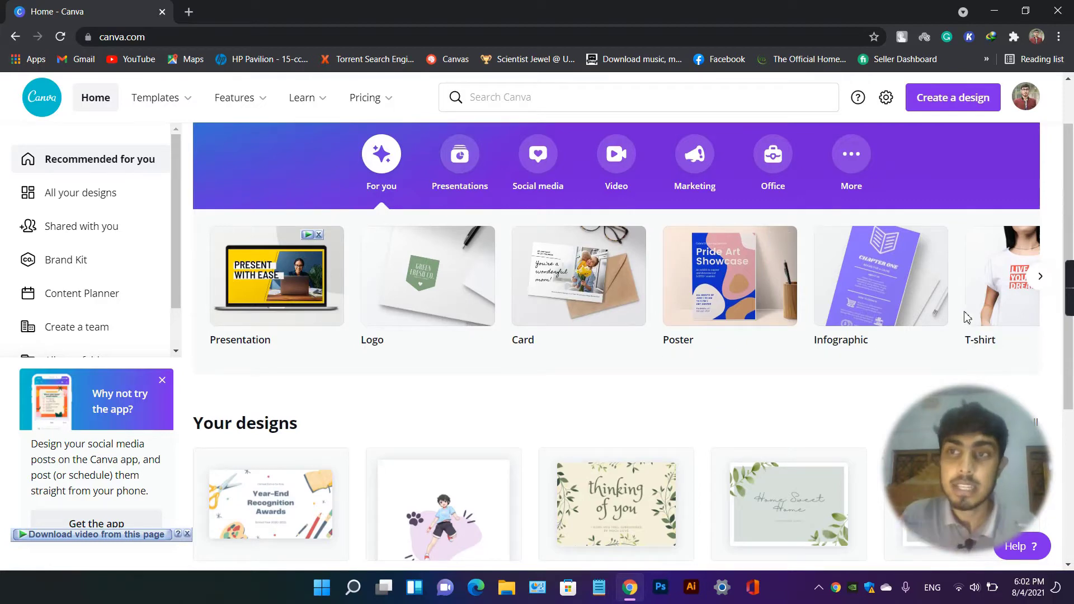
{"action": "left_click", "coordinate": [1042, 282]}
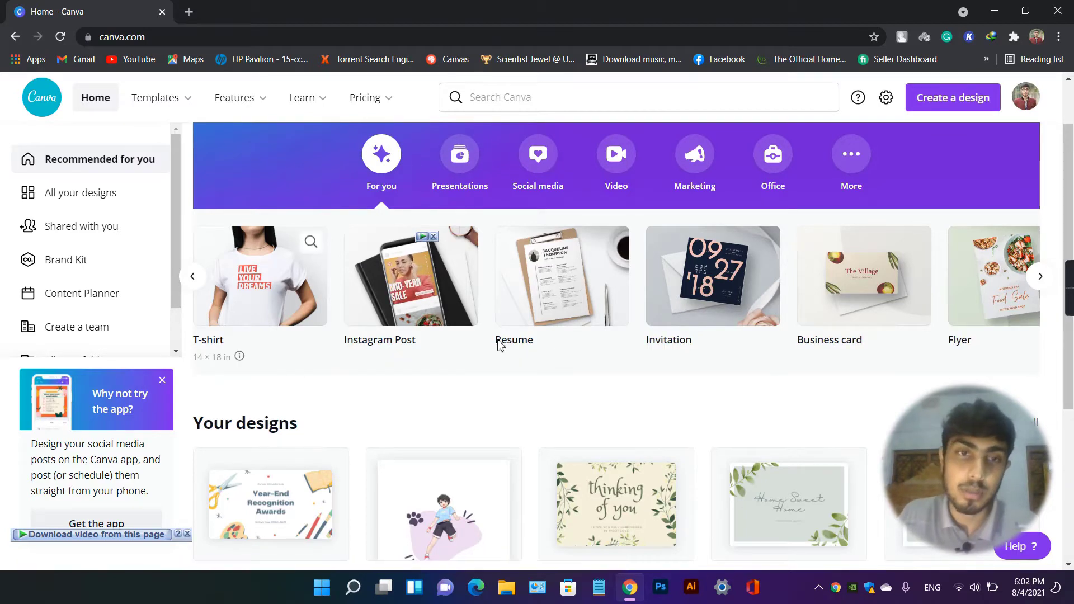
{"action": "left_click", "coordinate": [1041, 277]}
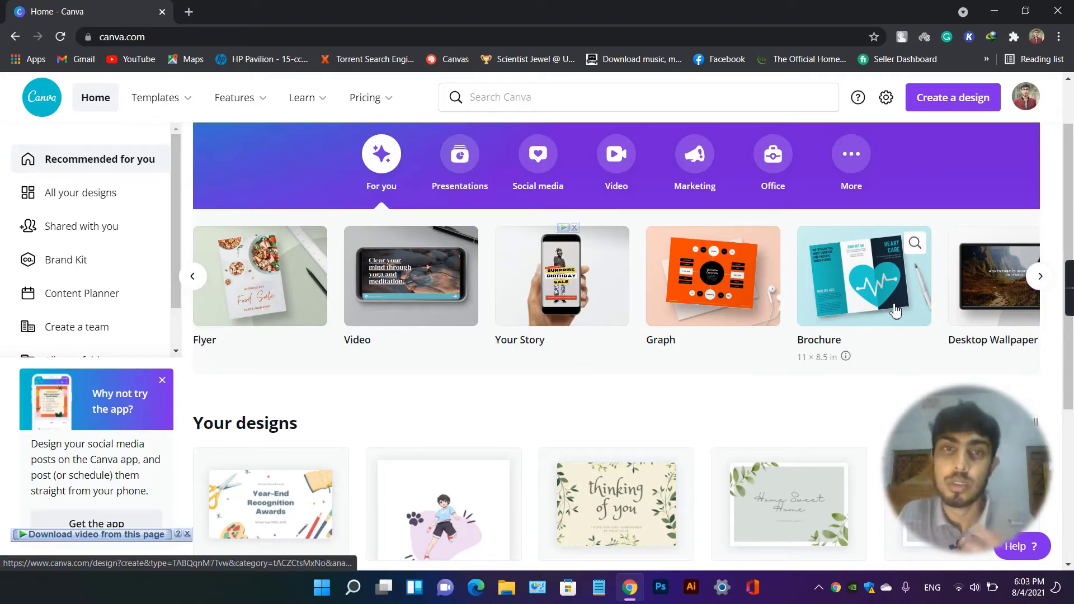
{"action": "left_click", "coordinate": [1036, 277]}
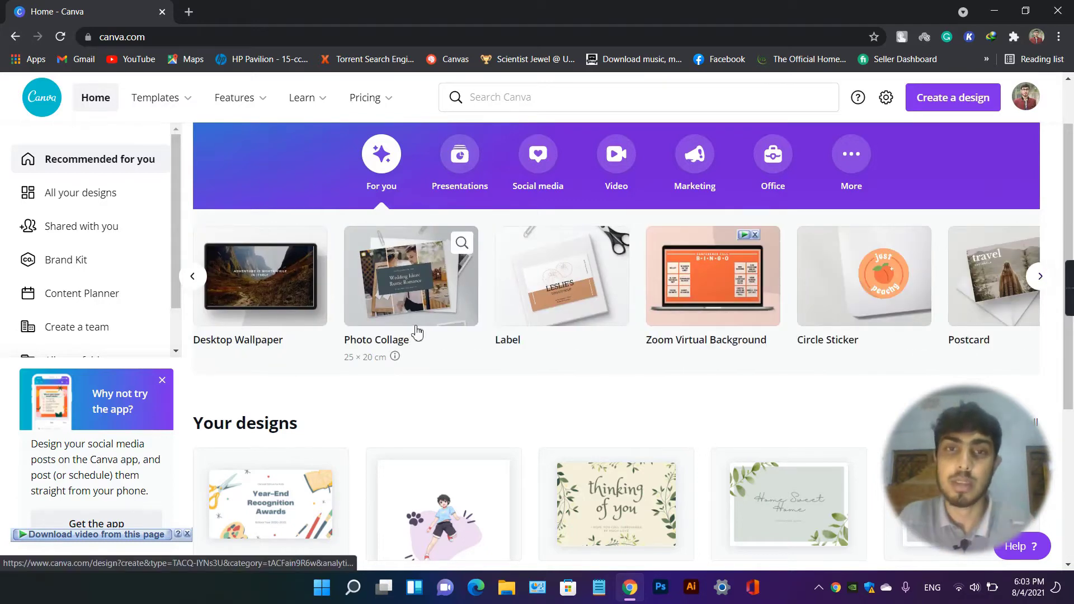
{"action": "left_click", "coordinate": [1039, 277]}
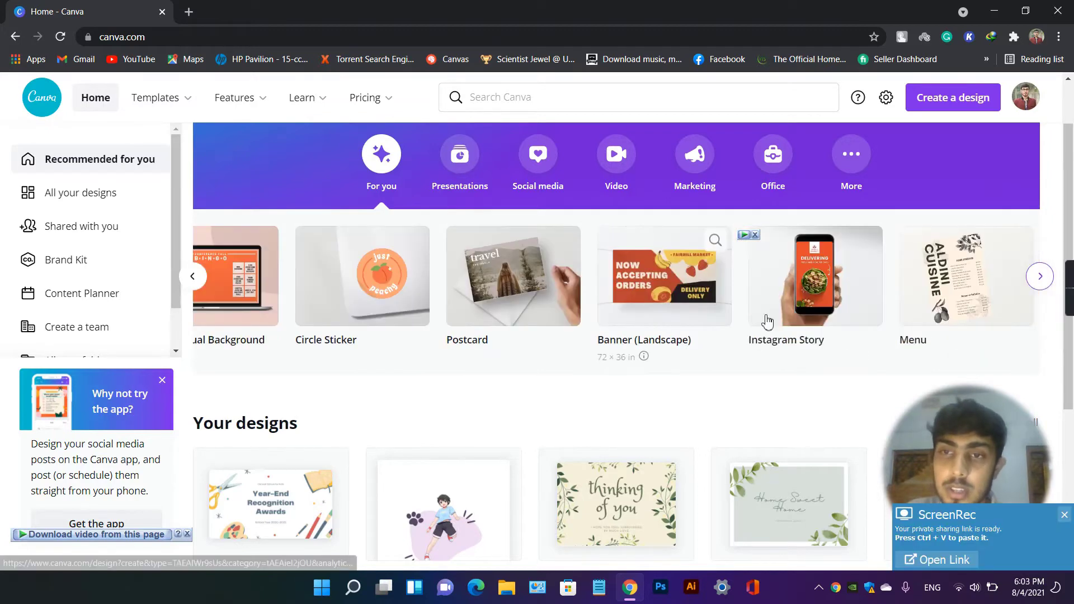
{"action": "scroll", "coordinate": [560, 328], "scroll_direction": "down", "scroll_amount": 5}
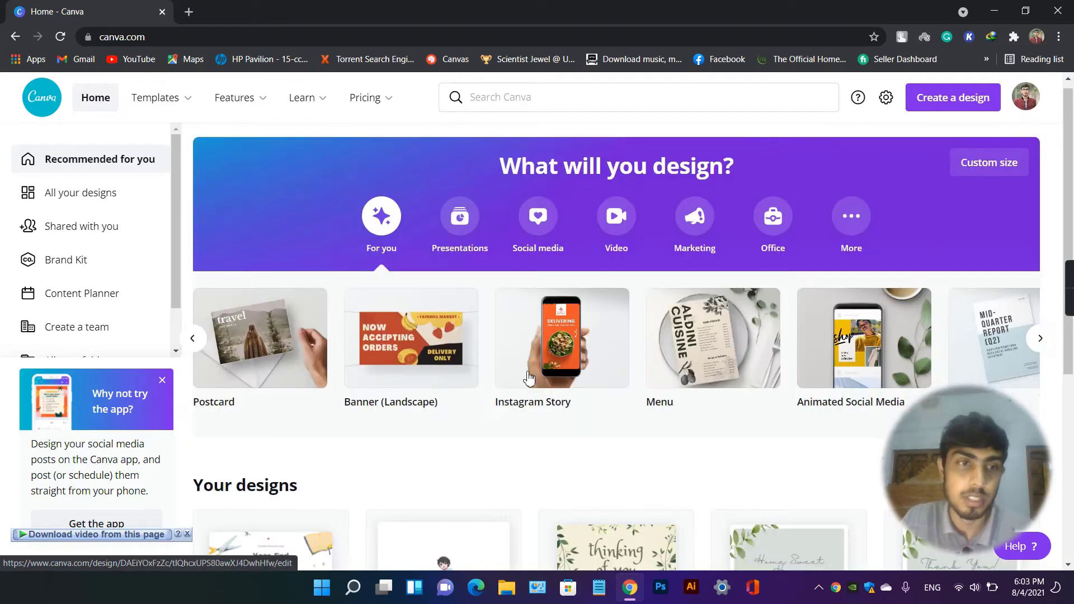
{"action": "scroll", "coordinate": [400, 315], "scroll_direction": "up", "scroll_amount": 6}
{"action": "left_click", "coordinate": [537, 98]}
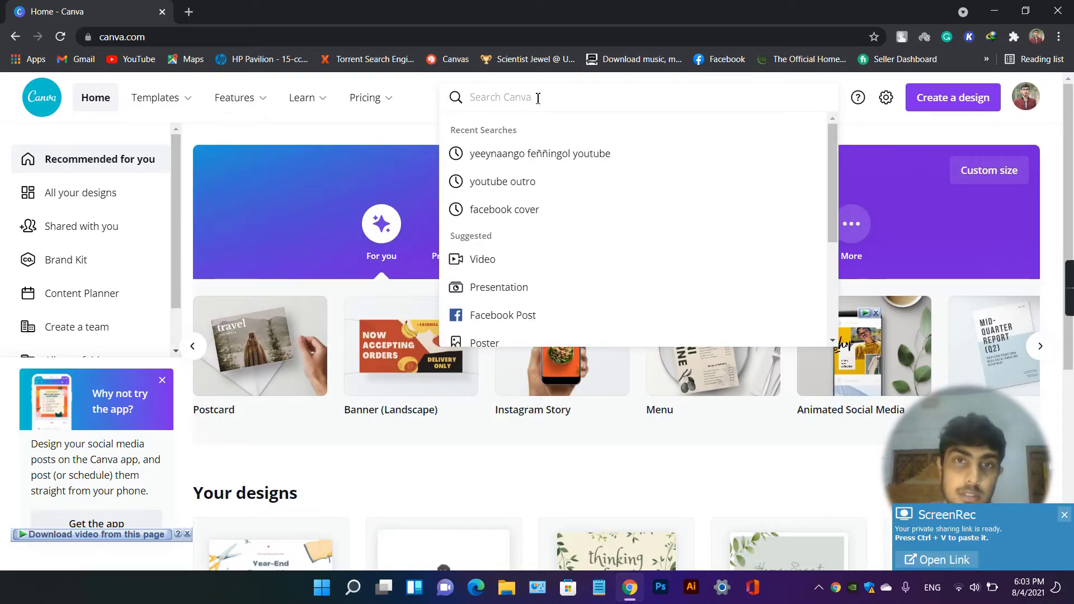
- Try searching 'youtube thamnel', then start a blank Poster from the design-type carousel
{"action": "type", "text": "you"}
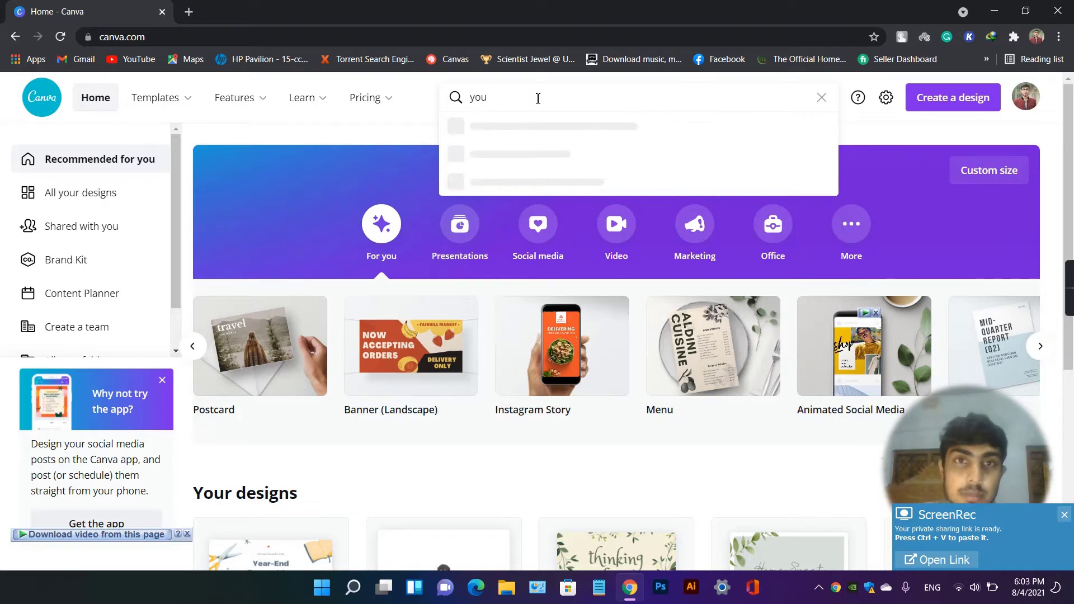
{"action": "type", "text": "tube "}
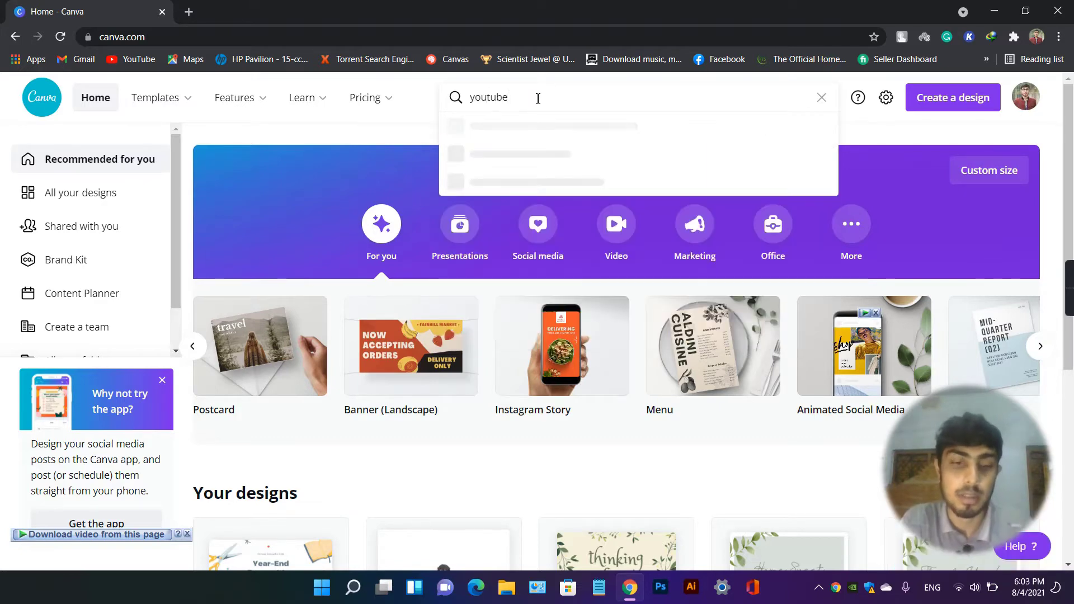
{"action": "type", "text": "thamnel"}
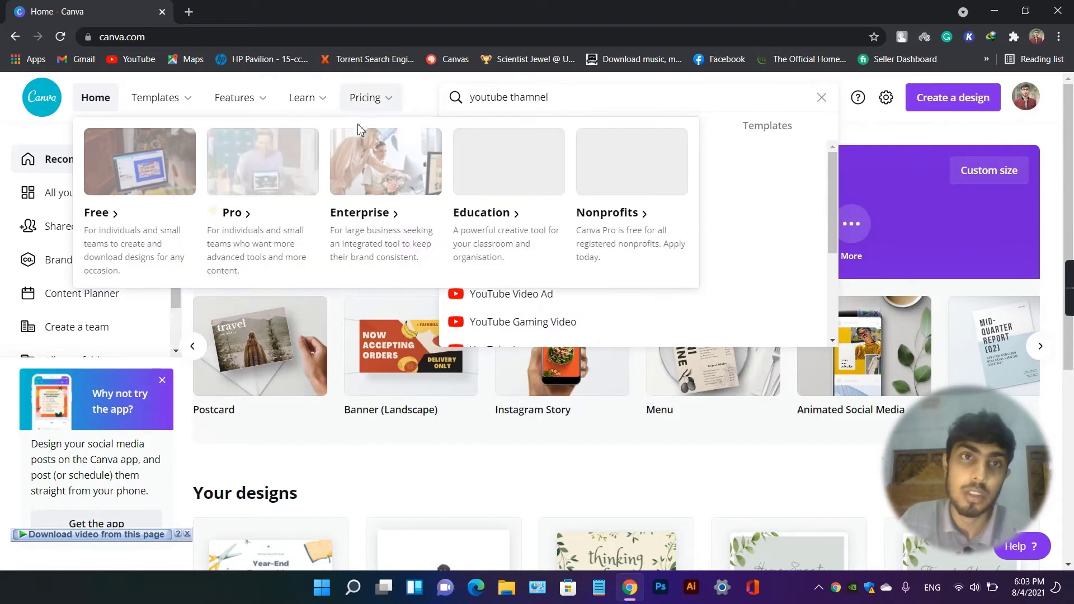
{"action": "left_click", "coordinate": [193, 348]}
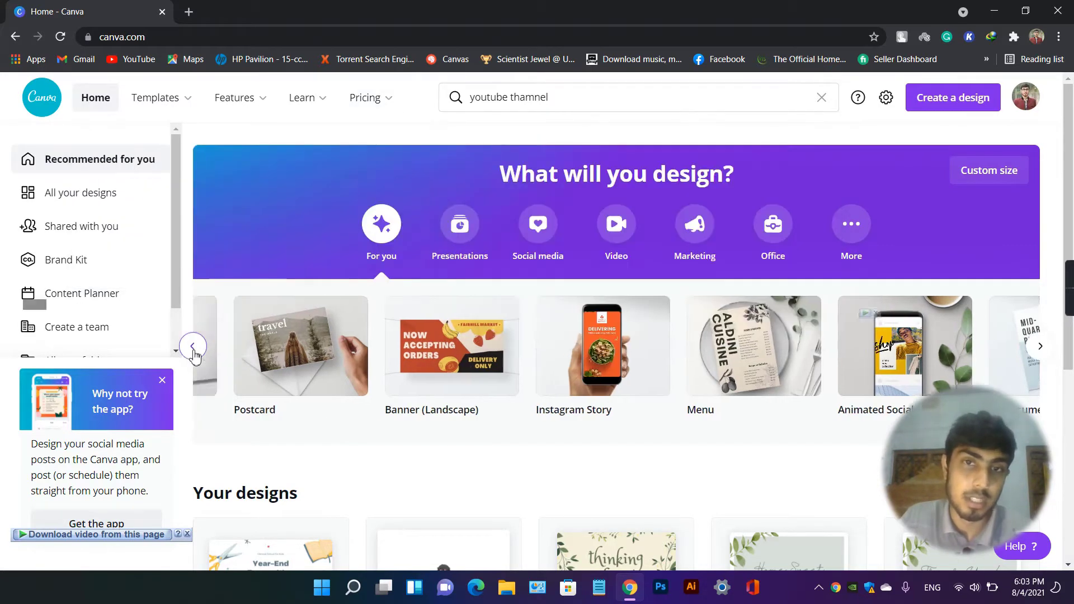
{"action": "left_click", "coordinate": [193, 353]}
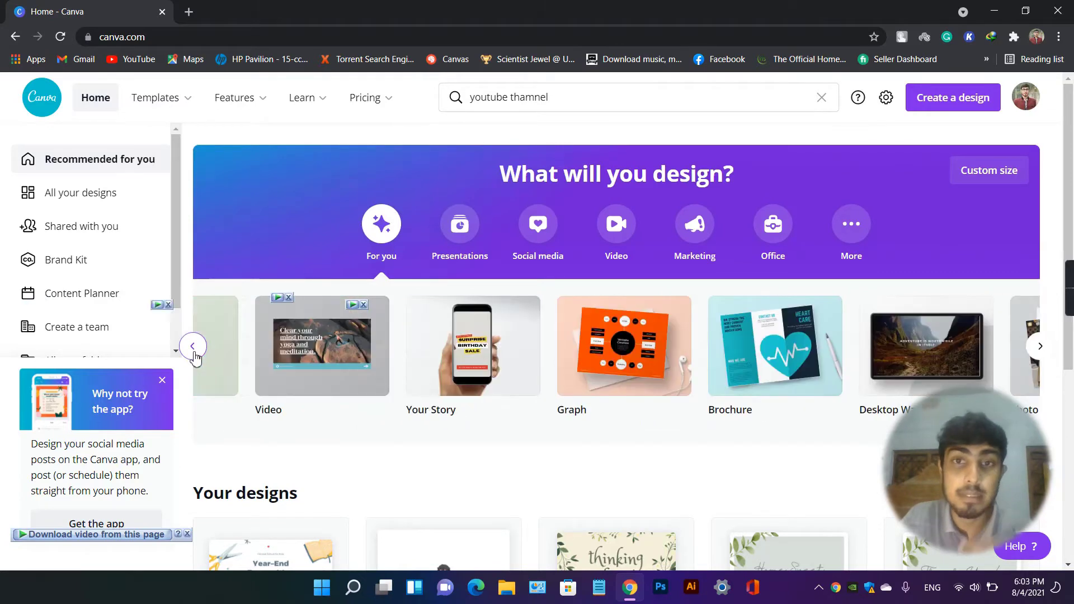
{"action": "left_click", "coordinate": [193, 346]}
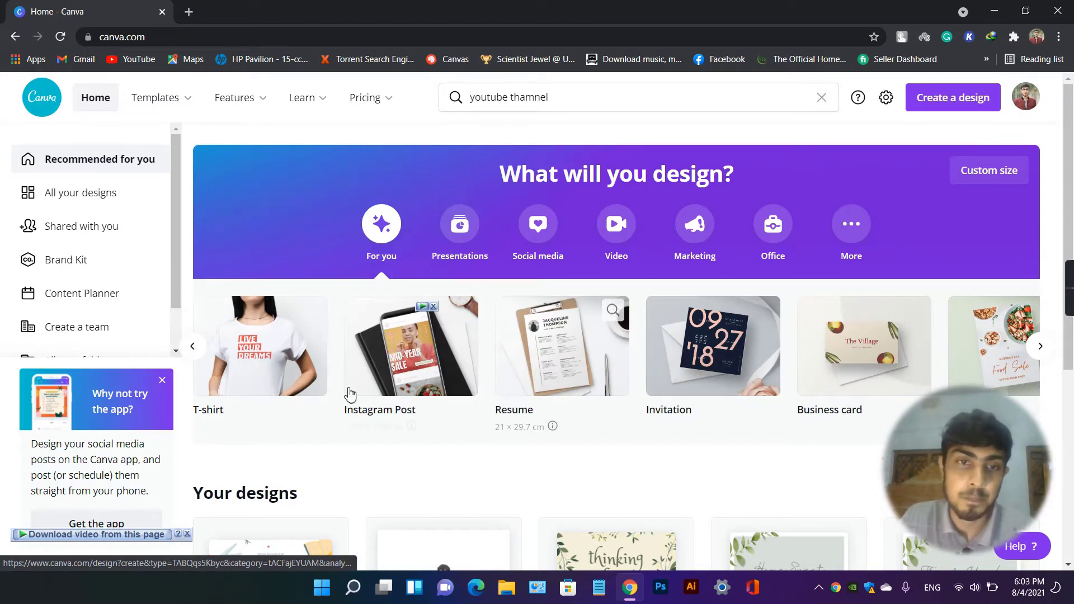
{"action": "left_click", "coordinate": [192, 346]}
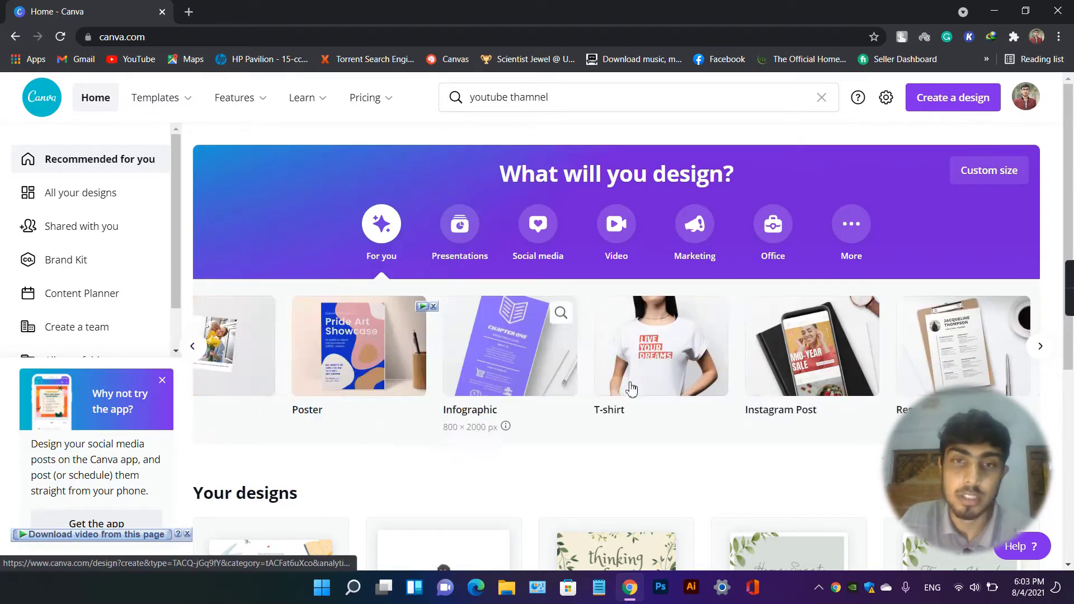
{"action": "mouse_move", "coordinate": [729, 345]}
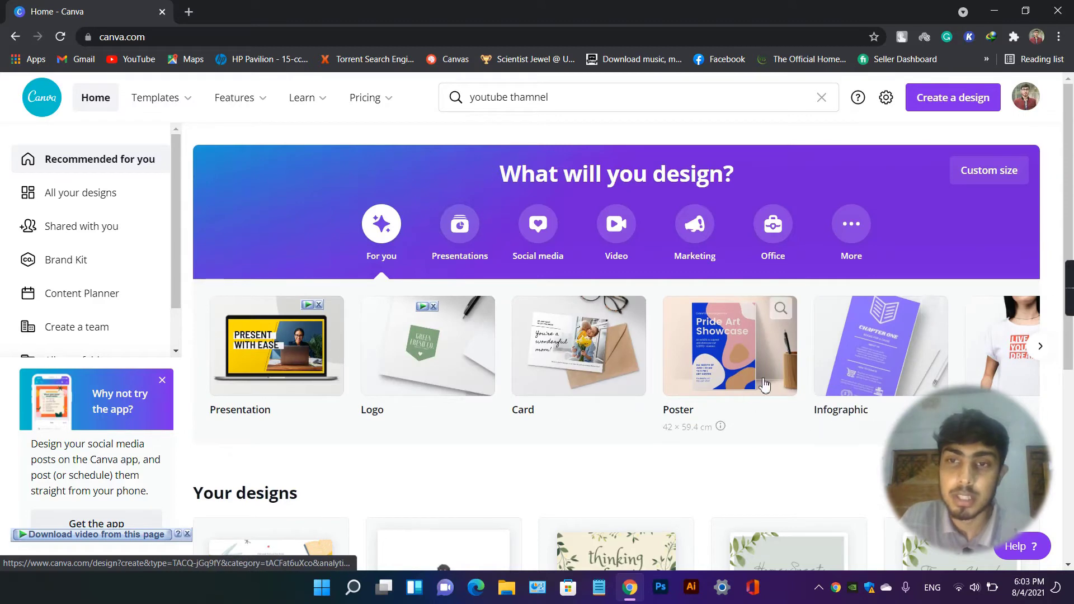
{"action": "left_click", "coordinate": [700, 380]}
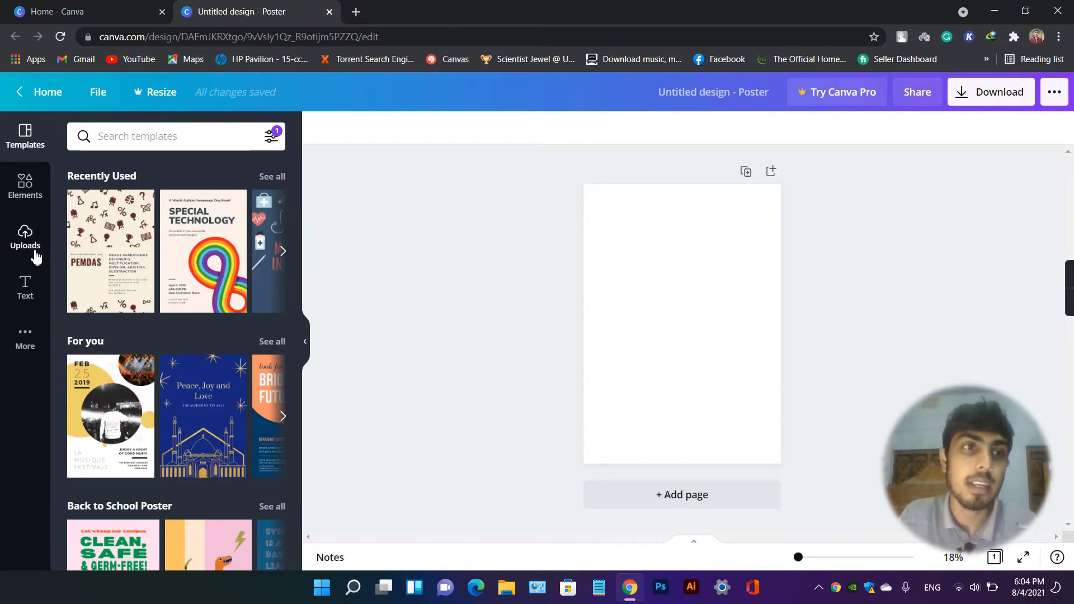
- Peek at the Apps panel, then return to the suggested poster templates
{"action": "left_click", "coordinate": [32, 338]}
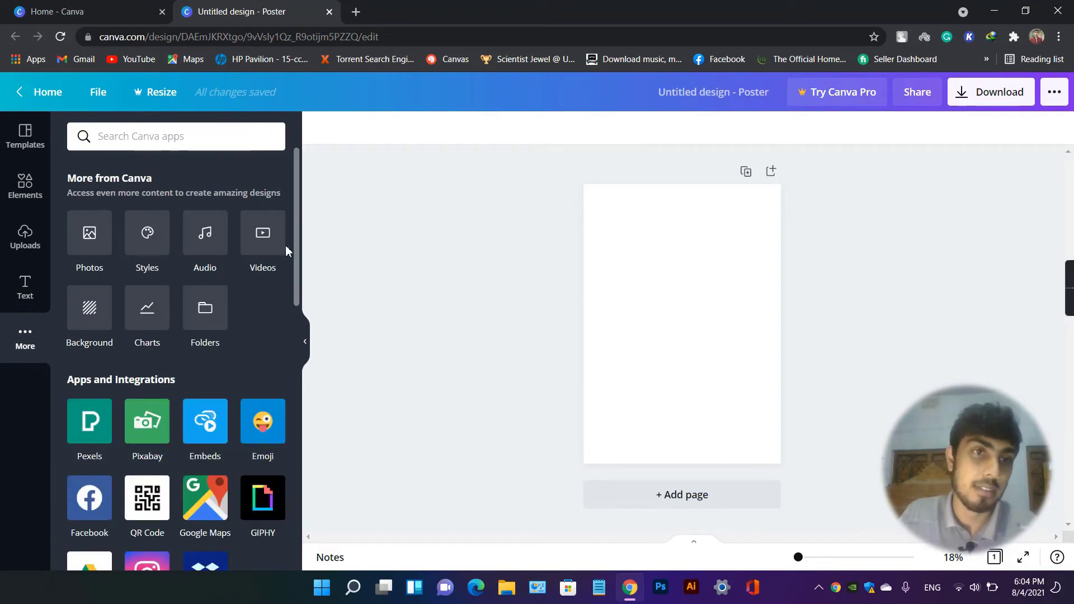
{"action": "scroll", "coordinate": [79, 313], "scroll_direction": "down", "scroll_amount": 3}
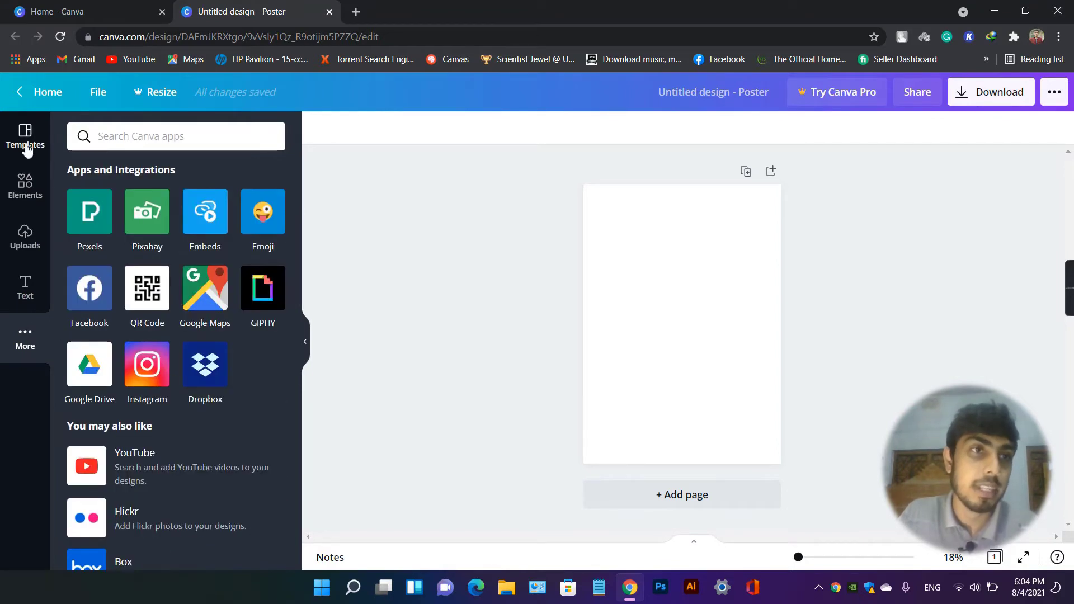
{"action": "left_click", "coordinate": [26, 149]}
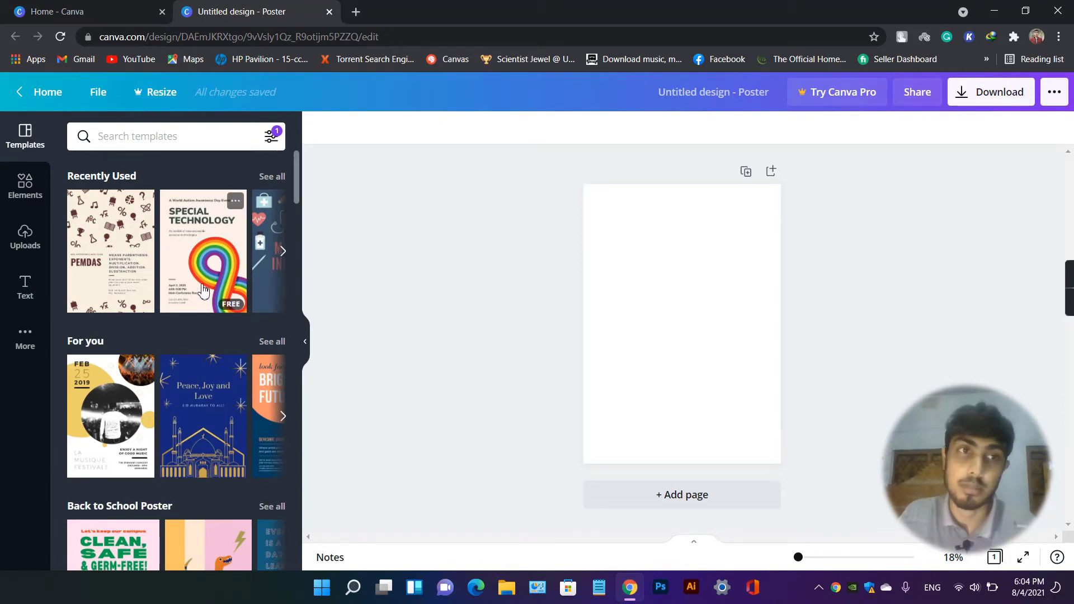
- Browse the poster template categories and page through the Back to Business designs
{"action": "scroll", "coordinate": [179, 336], "scroll_direction": "down", "scroll_amount": 1}
{"action": "scroll", "coordinate": [189, 351], "scroll_direction": "down", "scroll_amount": 4}
{"action": "scroll", "coordinate": [189, 351], "scroll_direction": "down", "scroll_amount": 4}
{"action": "scroll", "coordinate": [188, 352], "scroll_direction": "down", "scroll_amount": 1}
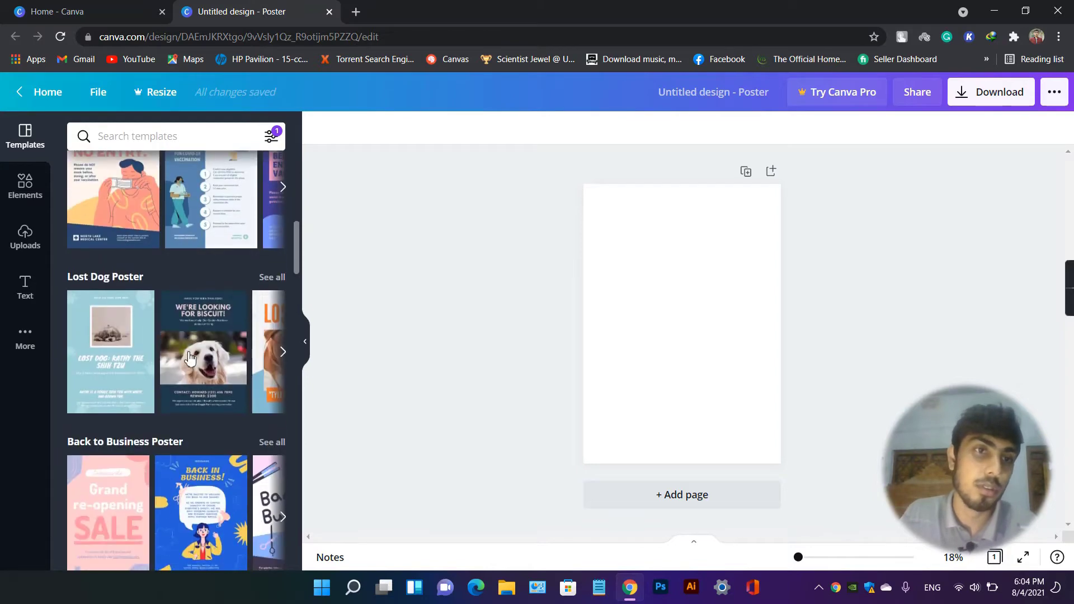
{"action": "scroll", "coordinate": [189, 356], "scroll_direction": "down", "scroll_amount": 3}
{"action": "scroll", "coordinate": [191, 358], "scroll_direction": "down", "scroll_amount": 2}
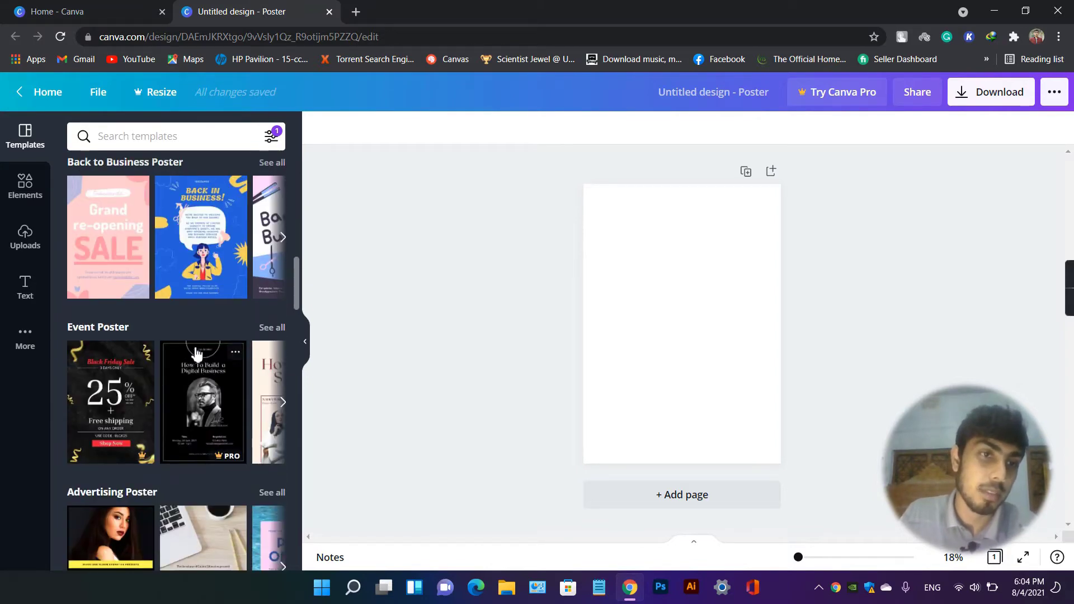
{"action": "scroll", "coordinate": [194, 361], "scroll_direction": "down", "scroll_amount": 3}
{"action": "scroll", "coordinate": [201, 369], "scroll_direction": "down", "scroll_amount": 3}
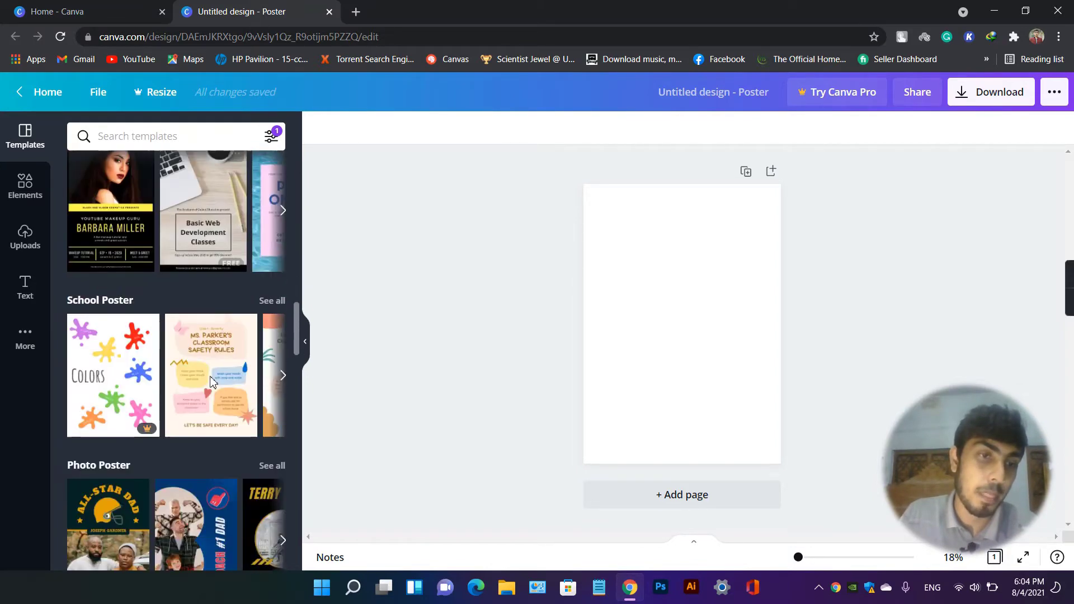
{"action": "scroll", "coordinate": [211, 382], "scroll_direction": "down", "scroll_amount": 1}
{"action": "scroll", "coordinate": [195, 375], "scroll_direction": "down", "scroll_amount": 1}
{"action": "scroll", "coordinate": [214, 376], "scroll_direction": "down", "scroll_amount": 1}
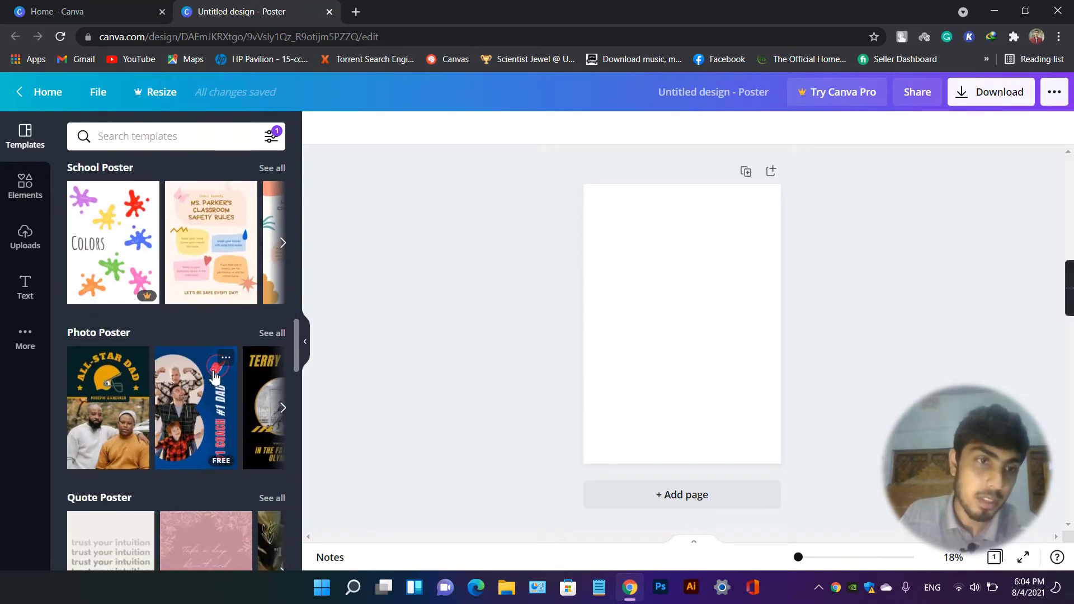
{"action": "scroll", "coordinate": [203, 380], "scroll_direction": "up", "scroll_amount": 5}
{"action": "scroll", "coordinate": [207, 380], "scroll_direction": "up", "scroll_amount": 1}
{"action": "scroll", "coordinate": [211, 380], "scroll_direction": "up", "scroll_amount": 3}
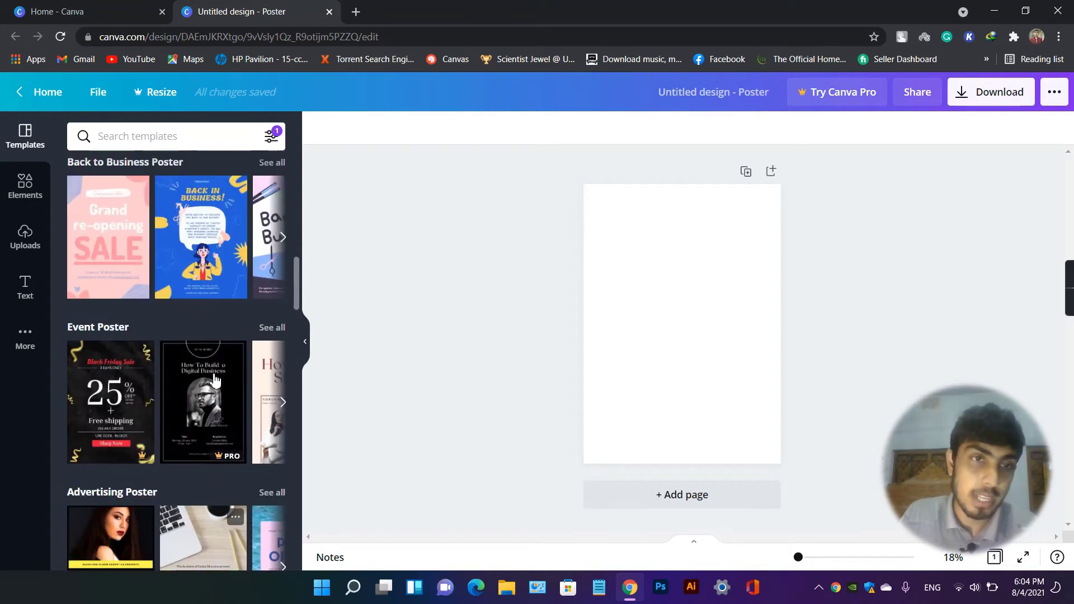
{"action": "scroll", "coordinate": [216, 381], "scroll_direction": "up", "scroll_amount": 1}
{"action": "scroll", "coordinate": [214, 380], "scroll_direction": "up", "scroll_amount": 1}
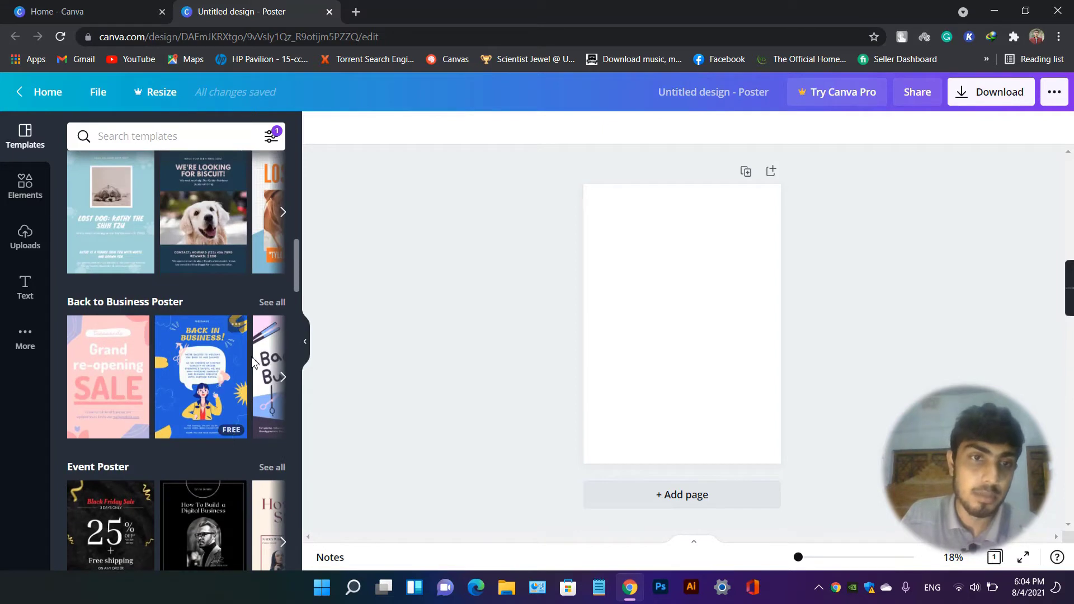
{"action": "left_click", "coordinate": [283, 382]}
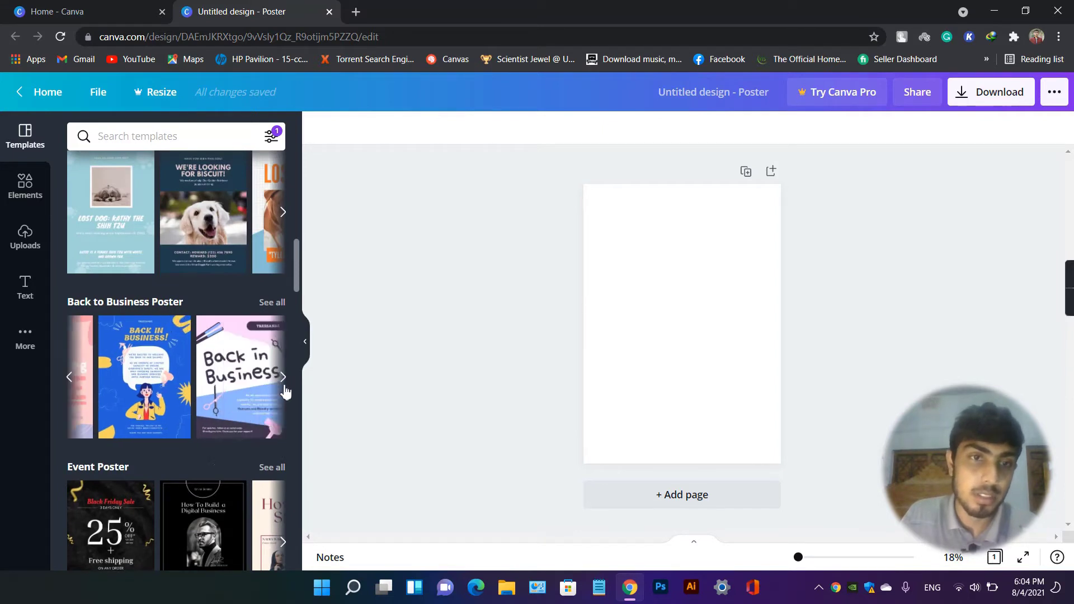
{"action": "left_click", "coordinate": [69, 380]}
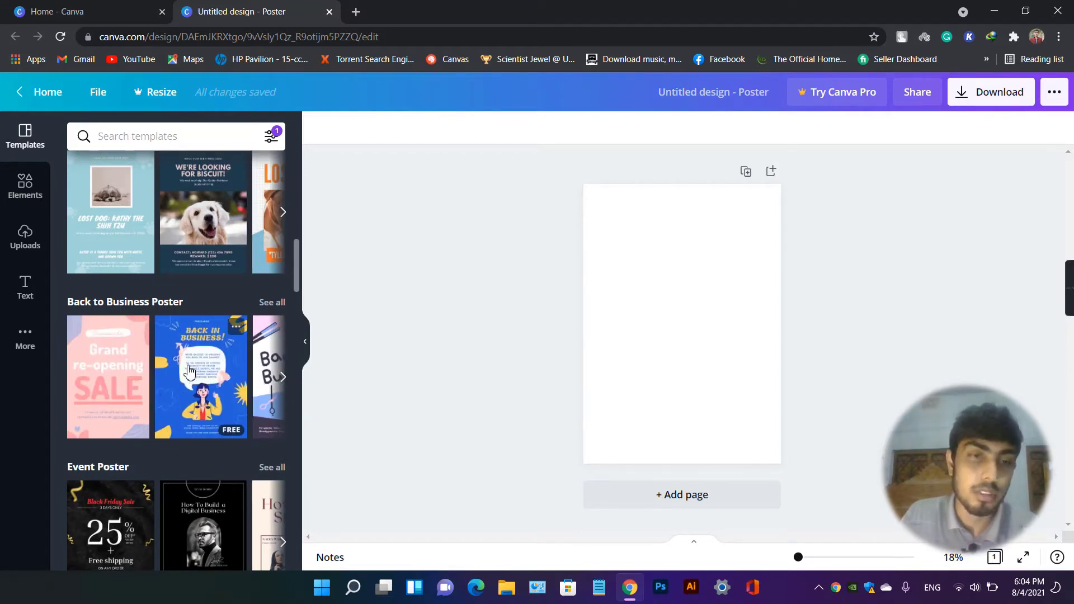
- Apply the blue 'Back in Business!' template to the page and select its woman illustration
{"action": "left_click_drag", "start_coordinate": [190, 371], "coordinate": [647, 322]}
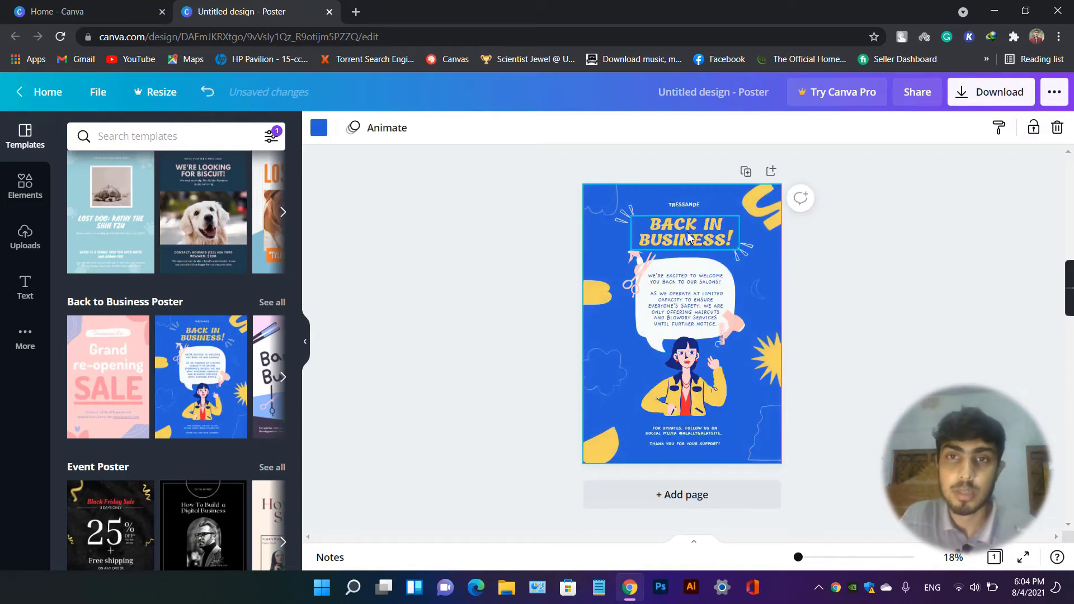
{"action": "left_click", "coordinate": [689, 385]}
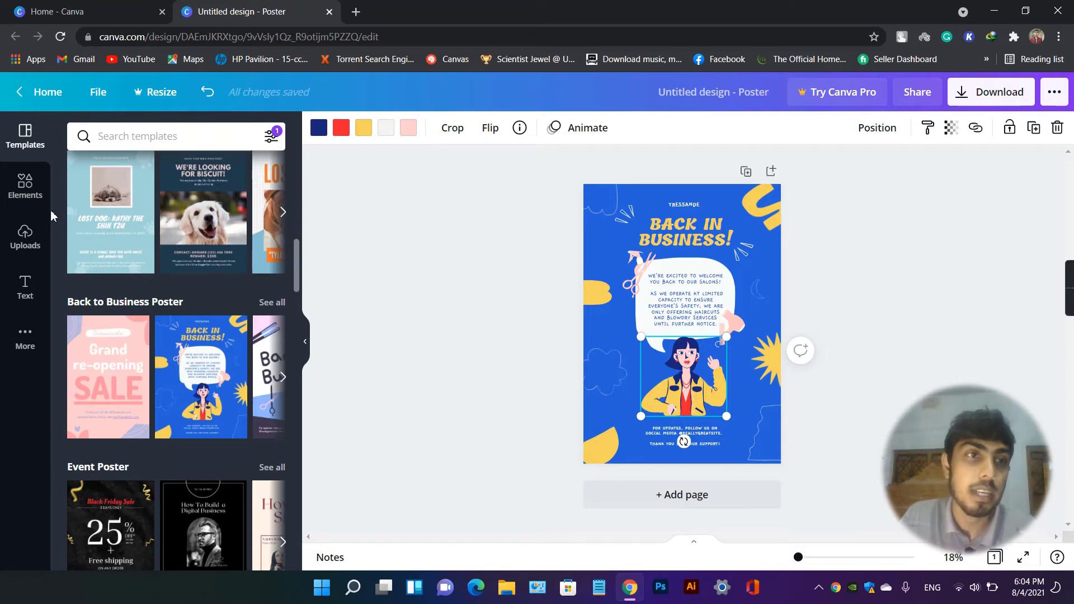
- Open the Uploads panel and scroll through the previously uploaded images
{"action": "left_click", "coordinate": [15, 240]}
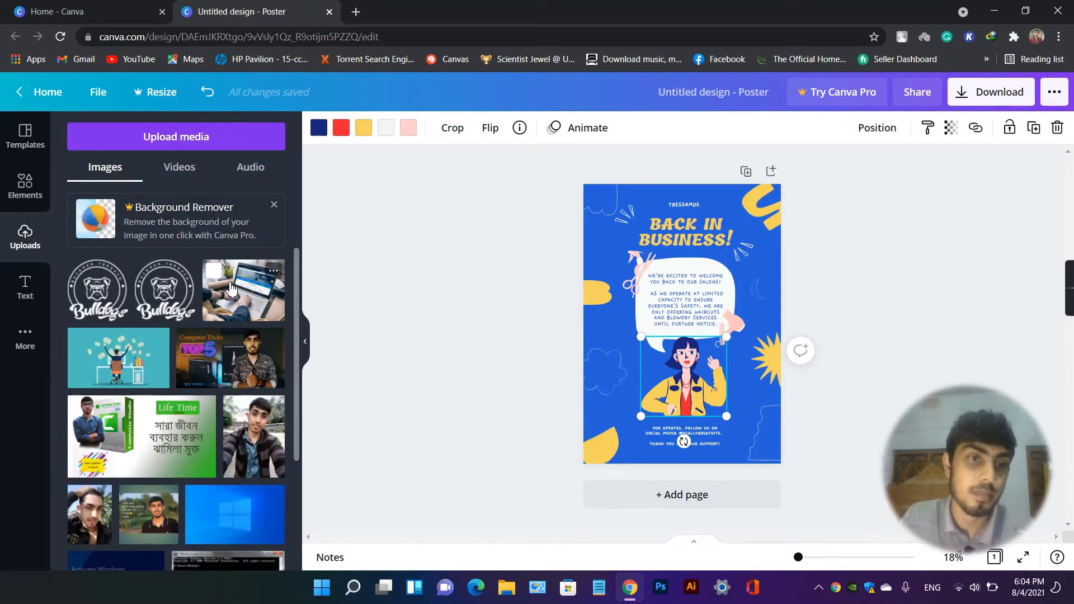
{"action": "scroll", "coordinate": [204, 385], "scroll_direction": "down", "scroll_amount": 3}
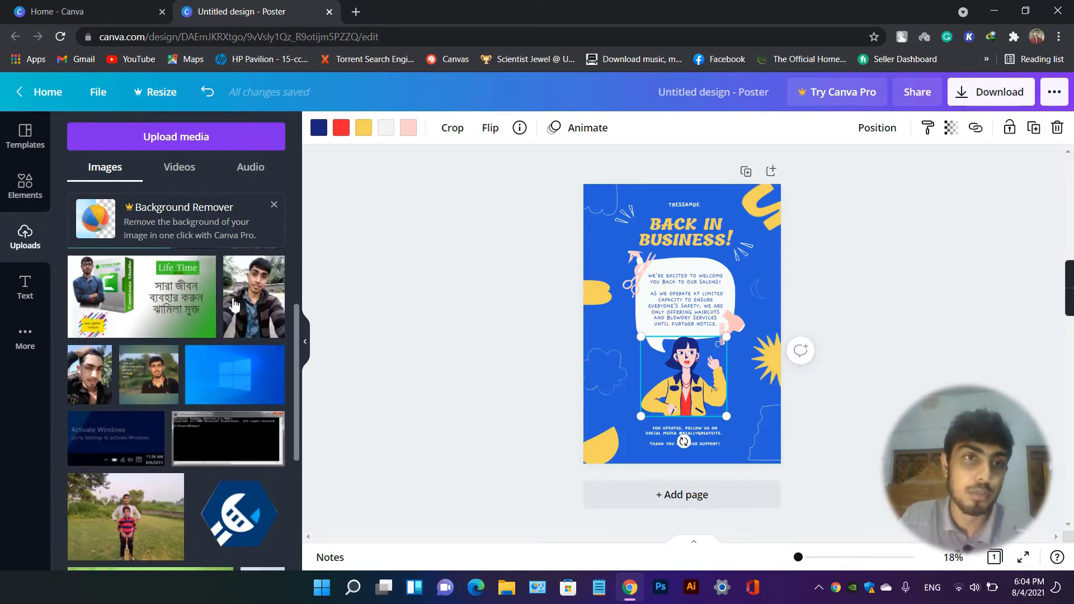
{"action": "scroll", "coordinate": [274, 374], "scroll_direction": "down", "scroll_amount": 3}
{"action": "scroll", "coordinate": [233, 332], "scroll_direction": "down", "scroll_amount": 3}
{"action": "scroll", "coordinate": [234, 332], "scroll_direction": "up", "scroll_amount": 5}
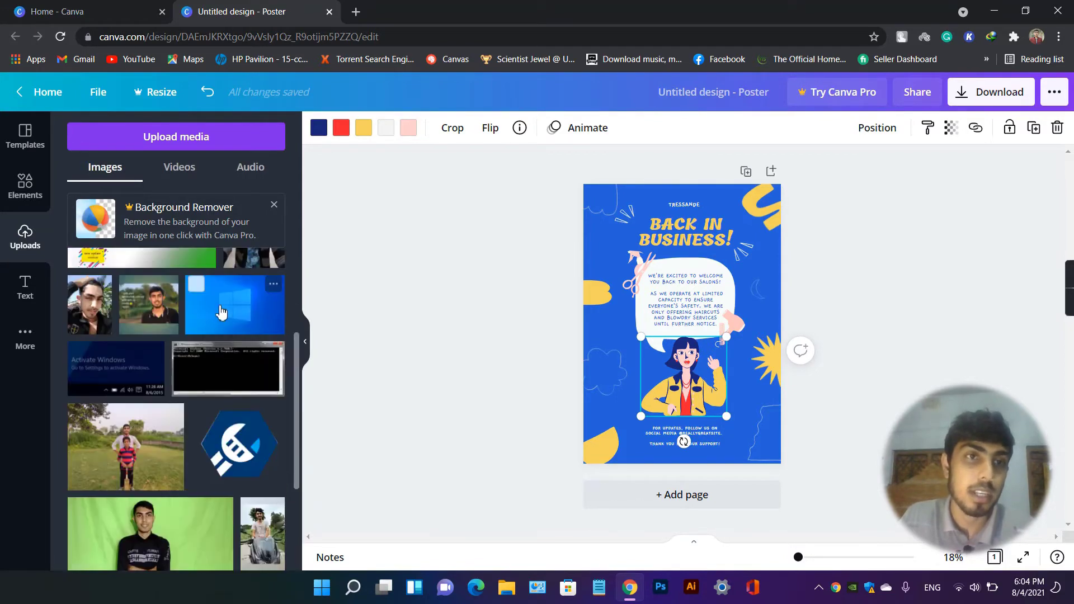
{"action": "scroll", "coordinate": [274, 282], "scroll_direction": "up", "scroll_amount": 5}
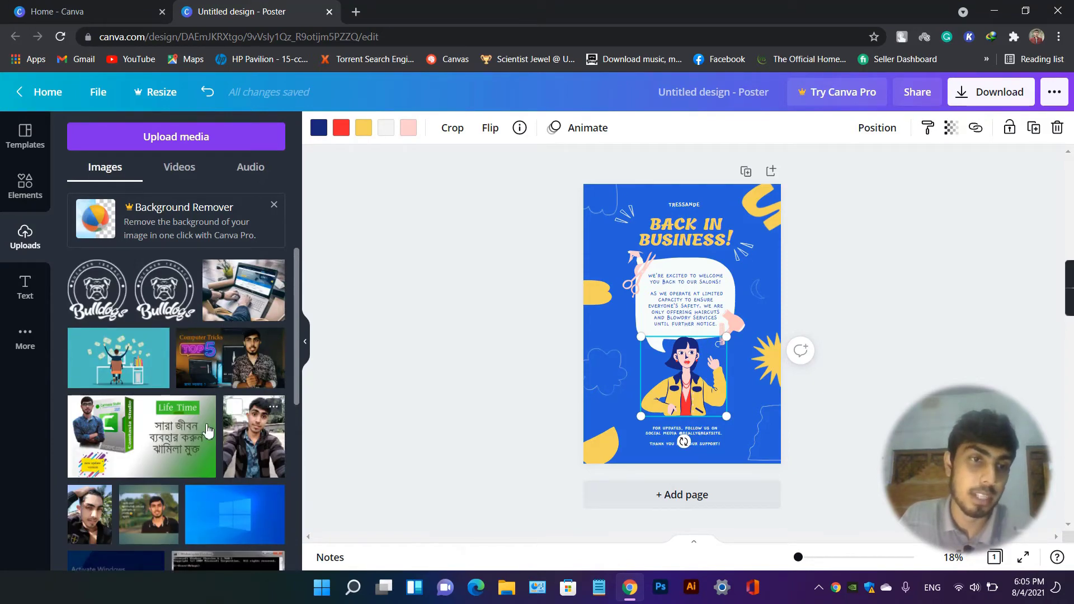
{"action": "scroll", "coordinate": [168, 425], "scroll_direction": "down", "scroll_amount": 1}
{"action": "scroll", "coordinate": [127, 422], "scroll_direction": "down", "scroll_amount": 2}
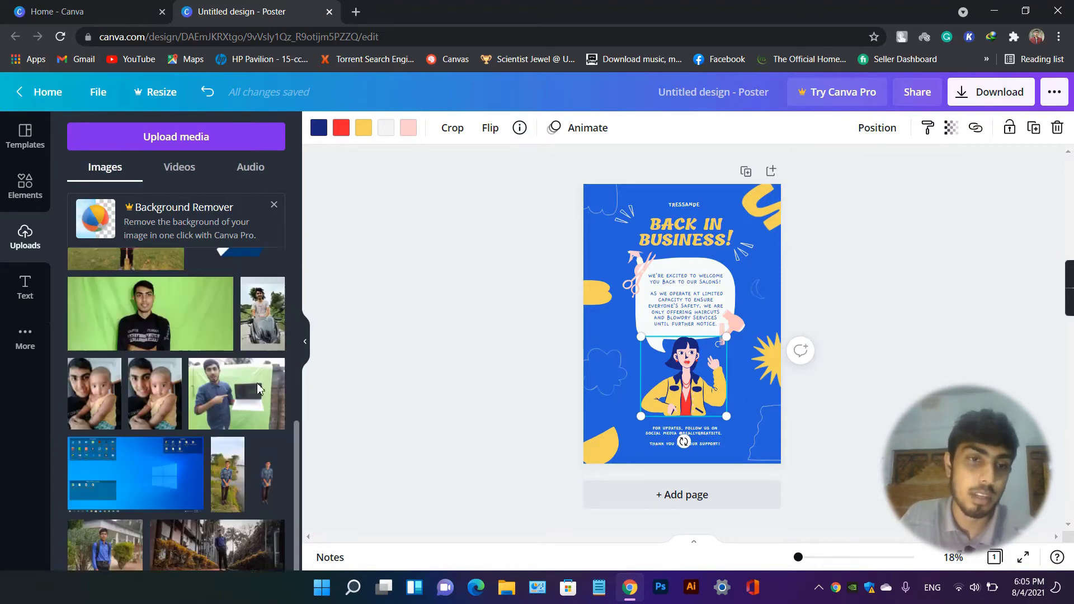
{"action": "scroll", "coordinate": [254, 263], "scroll_direction": "down", "scroll_amount": 3}
{"action": "scroll", "coordinate": [256, 288], "scroll_direction": "up", "scroll_amount": 5}
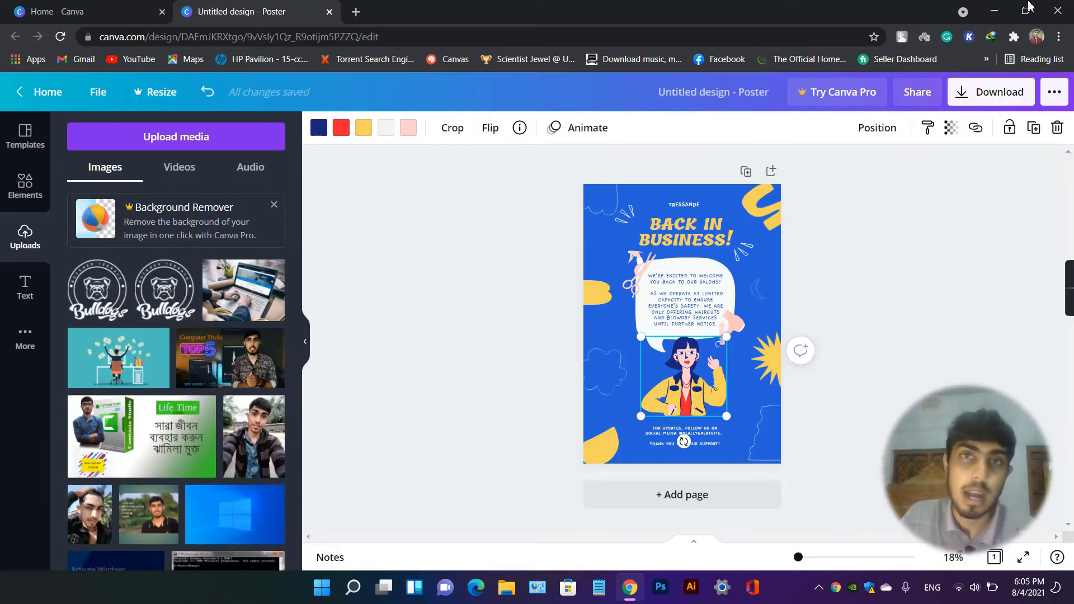
- Drag 20200118_170656.jpg from the 'ALL image my' folder into Canva Uploads, then re-maximize Chrome
{"action": "left_click", "coordinate": [1031, 15]}
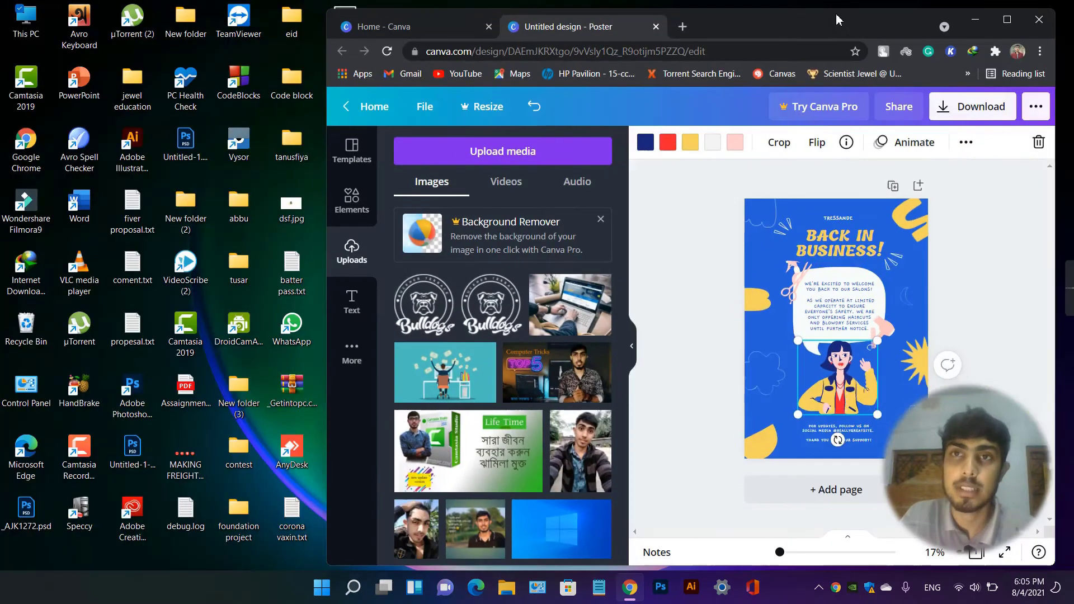
{"action": "left_click", "coordinate": [506, 587]}
{"action": "mouse_move", "coordinate": [235, 294]}
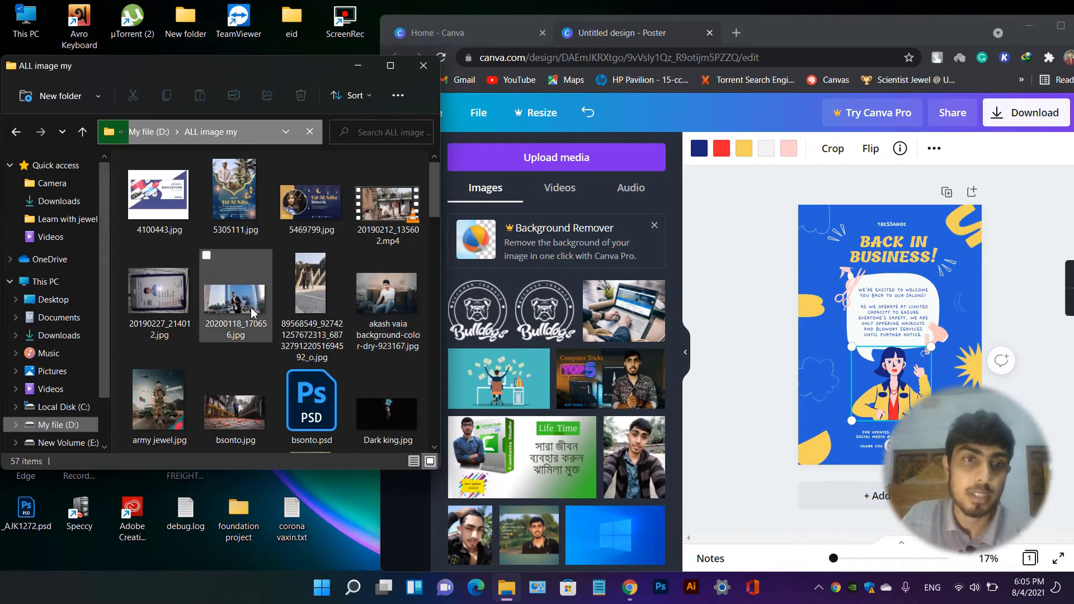
{"action": "left_click_drag", "start_coordinate": [242, 283], "coordinate": [516, 390]}
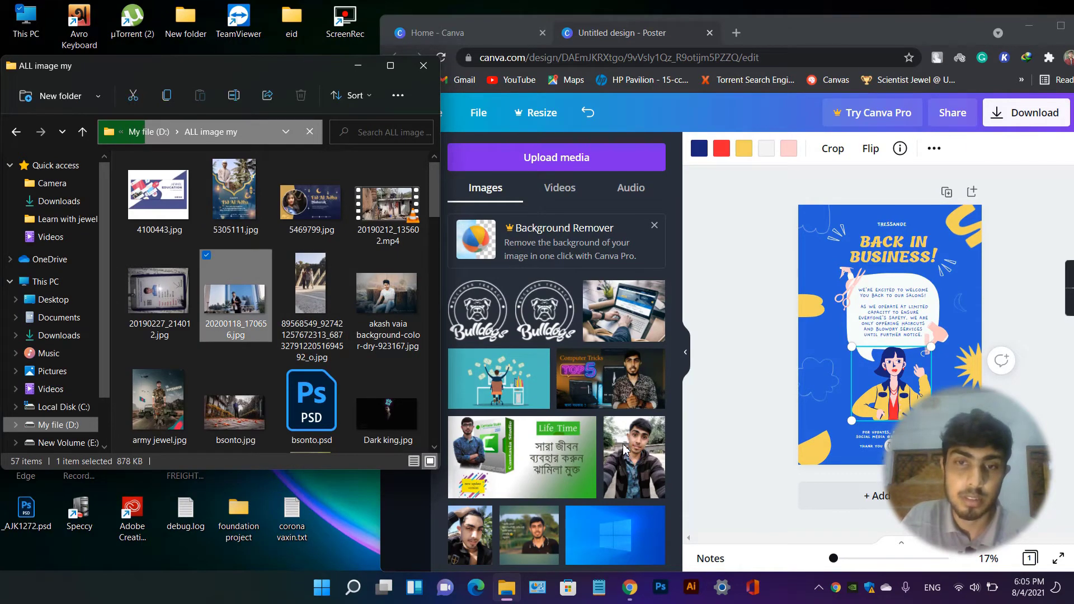
{"action": "left_click_drag", "start_coordinate": [625, 449], "coordinate": [603, 327]}
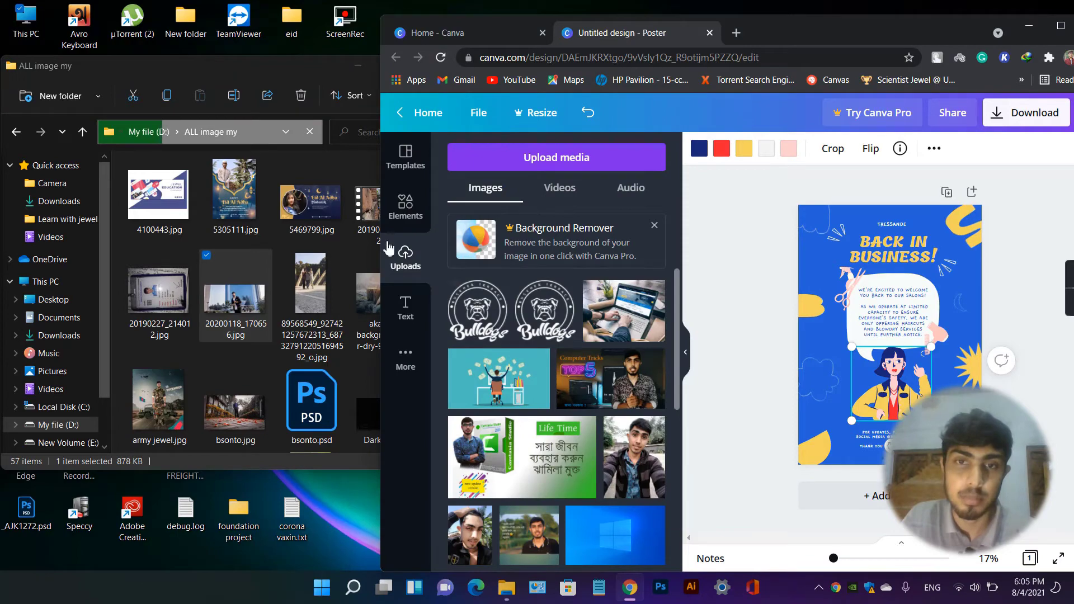
{"action": "left_click", "coordinate": [357, 65]}
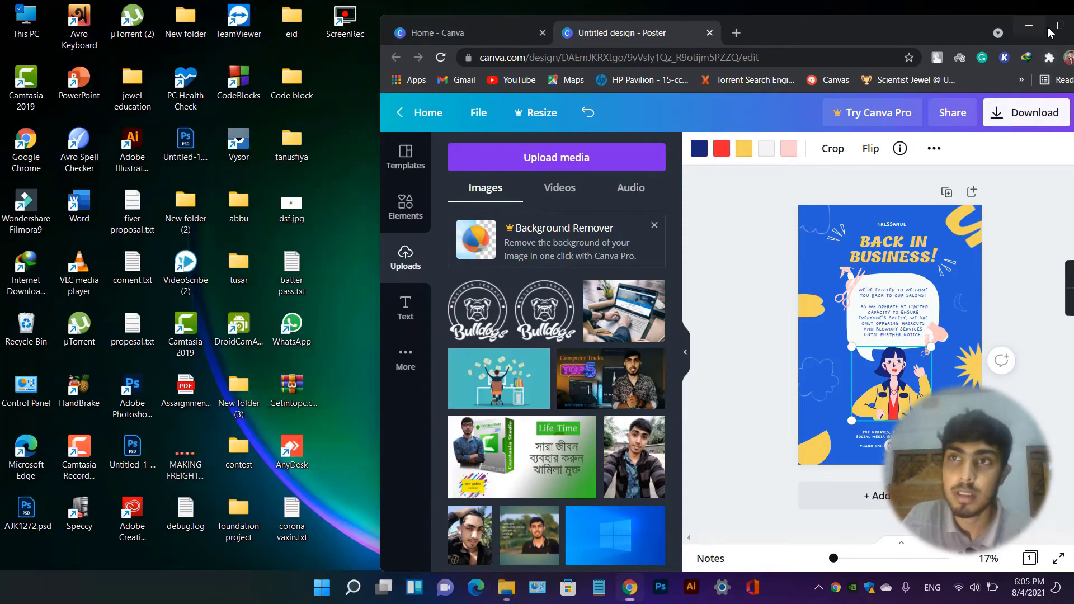
{"action": "left_click", "coordinate": [1060, 26]}
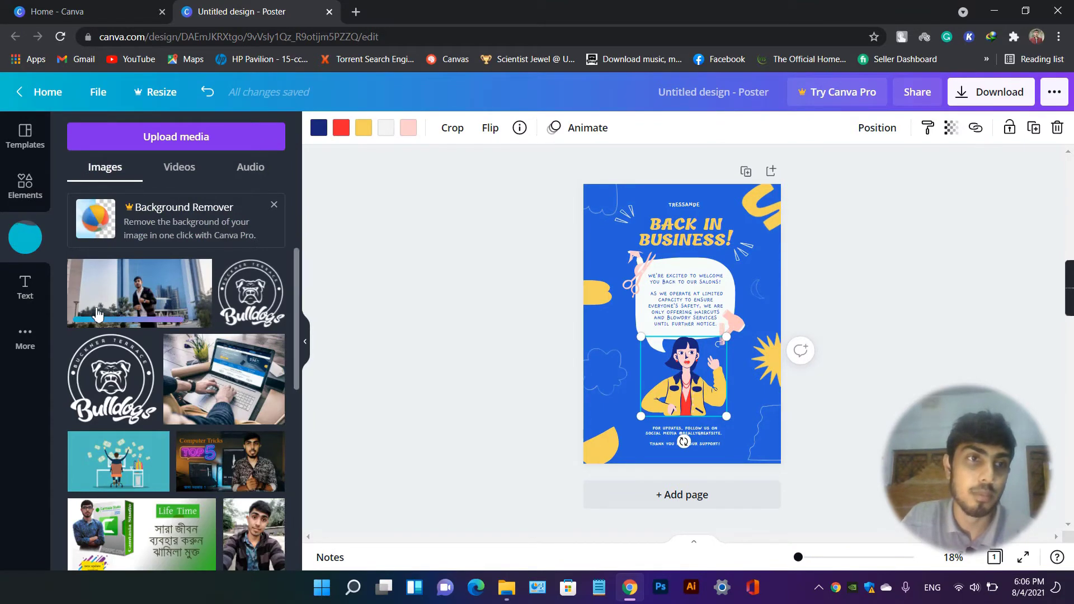
- Delete the woman illustration and place the uploaded city photo, resized, below the speech bubble
{"action": "left_click", "coordinate": [475, 347]}
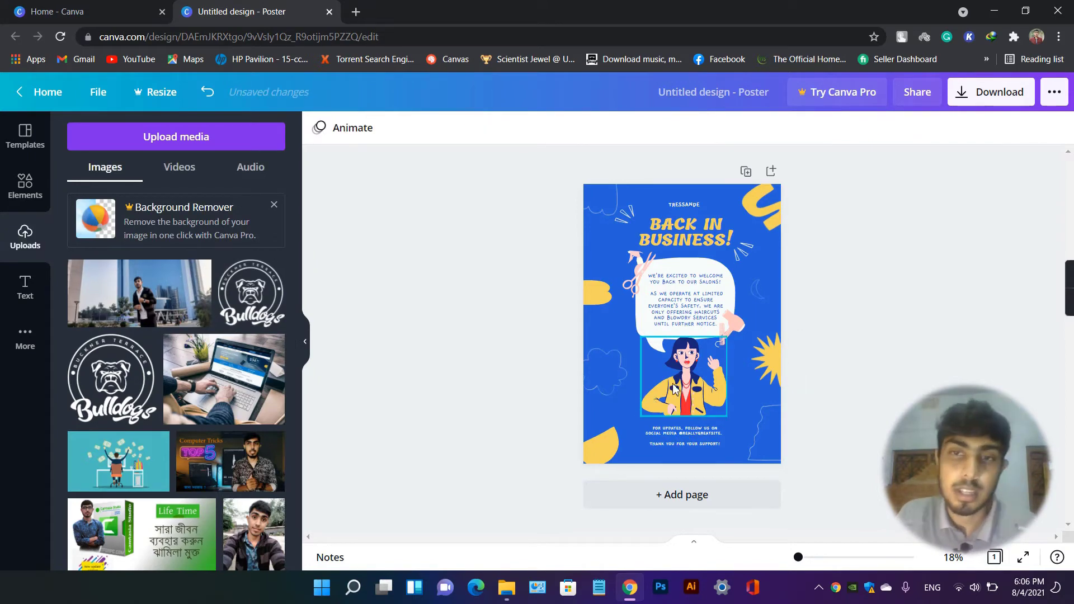
{"action": "left_click", "coordinate": [700, 382]}
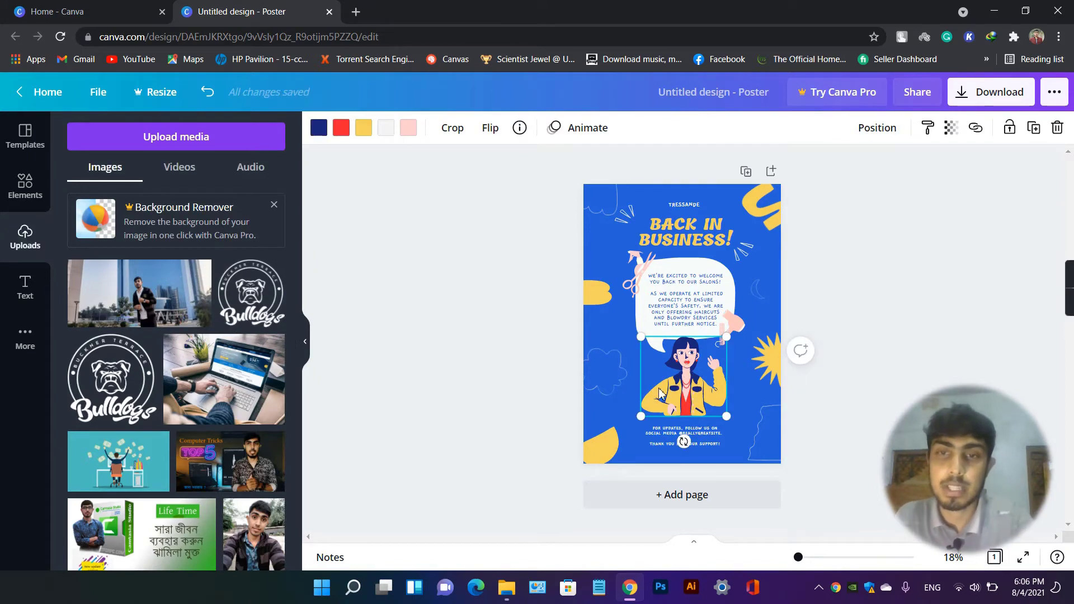
{"action": "key", "text": "Delete"}
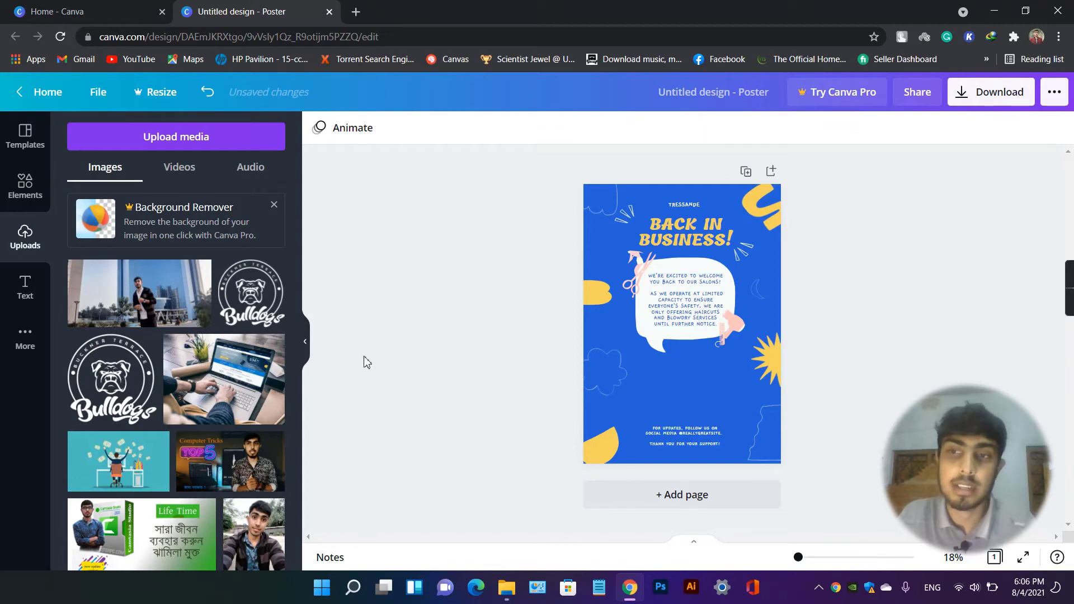
{"action": "left_click_drag", "start_coordinate": [119, 287], "coordinate": [695, 366]}
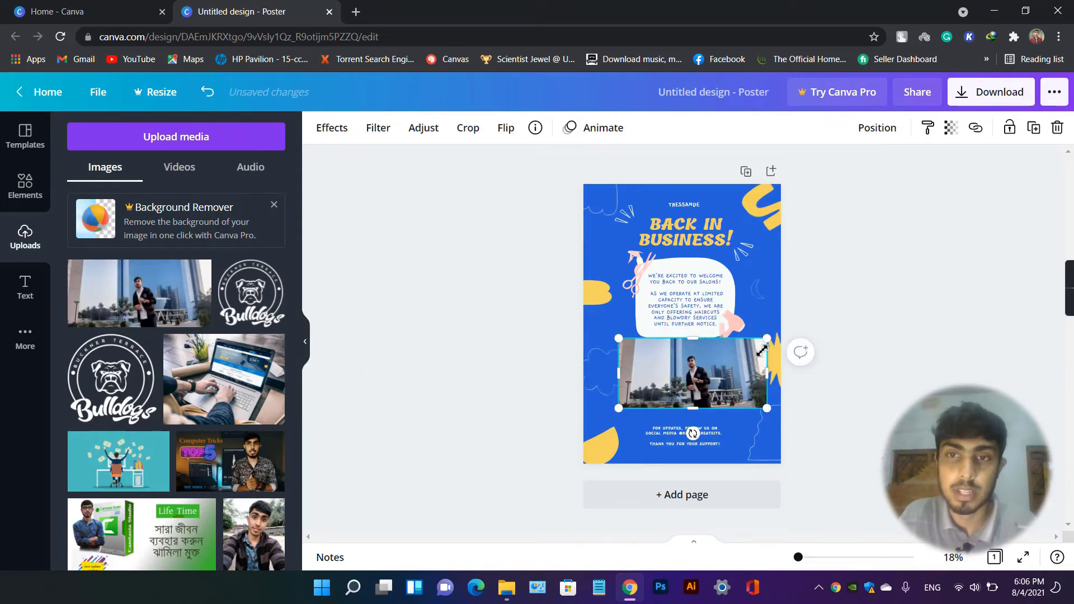
{"action": "mouse_move", "coordinate": [762, 351]}
{"action": "left_mouse_down"}
{"action": "mouse_move", "coordinate": [720, 364]}
{"action": "mouse_move", "coordinate": [718, 377]}
{"action": "left_mouse_up"}
{"action": "left_click", "coordinate": [818, 339]}
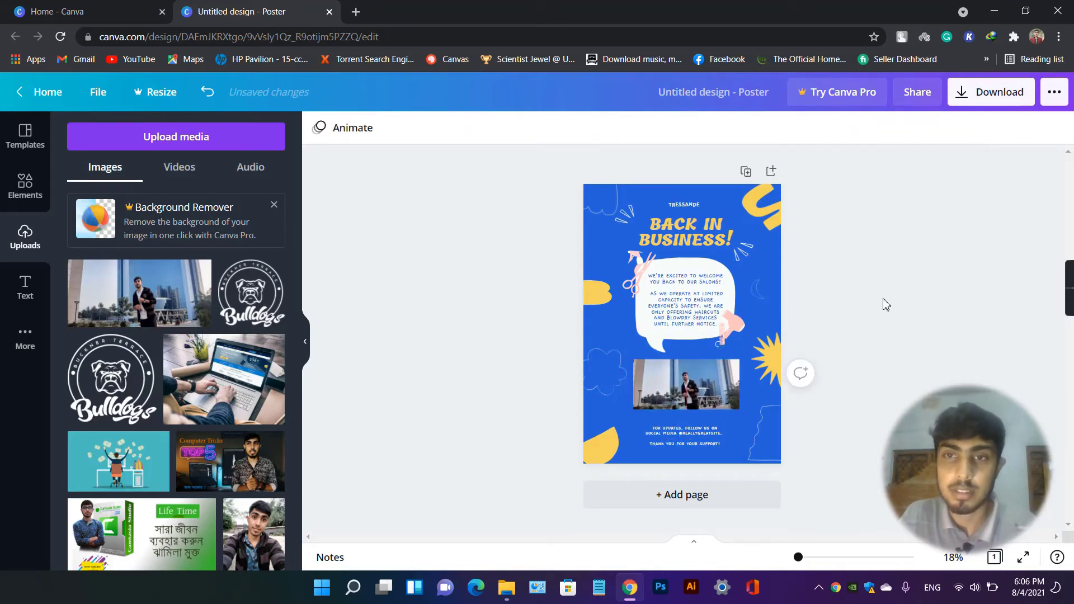
{"action": "left_click", "coordinate": [700, 318]}
- Clear the salon notice in the speech bubble and replace it with a short self-introduction greeting
{"action": "double_click", "coordinate": [686, 313]}
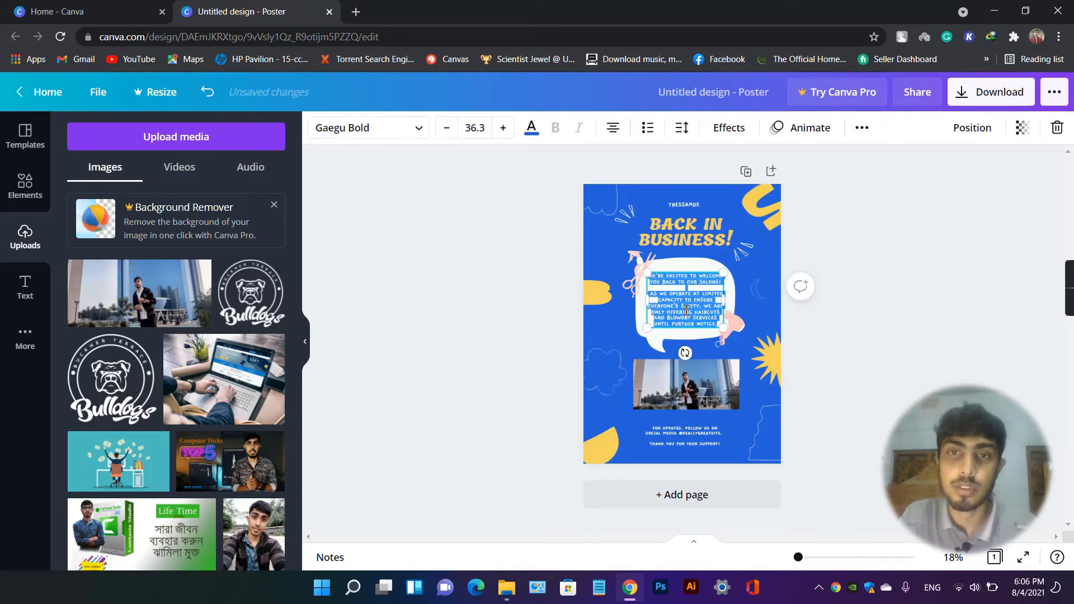
{"action": "key", "text": "BackSpace"}
{"action": "type", "text": "HELLO IAM JEWEL RANA"}
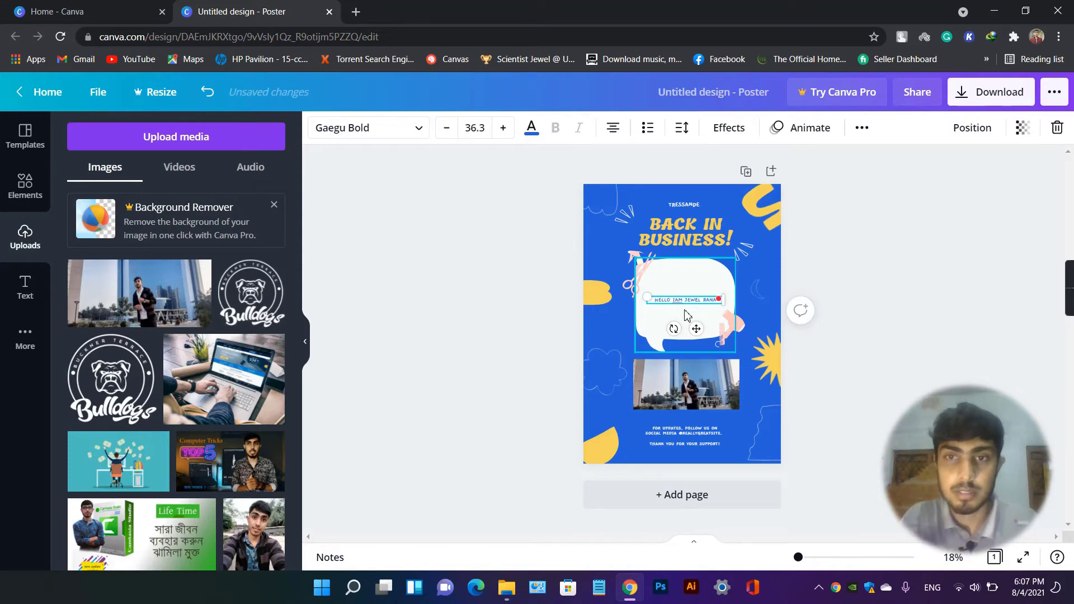
{"action": "left_click", "coordinate": [922, 246]}
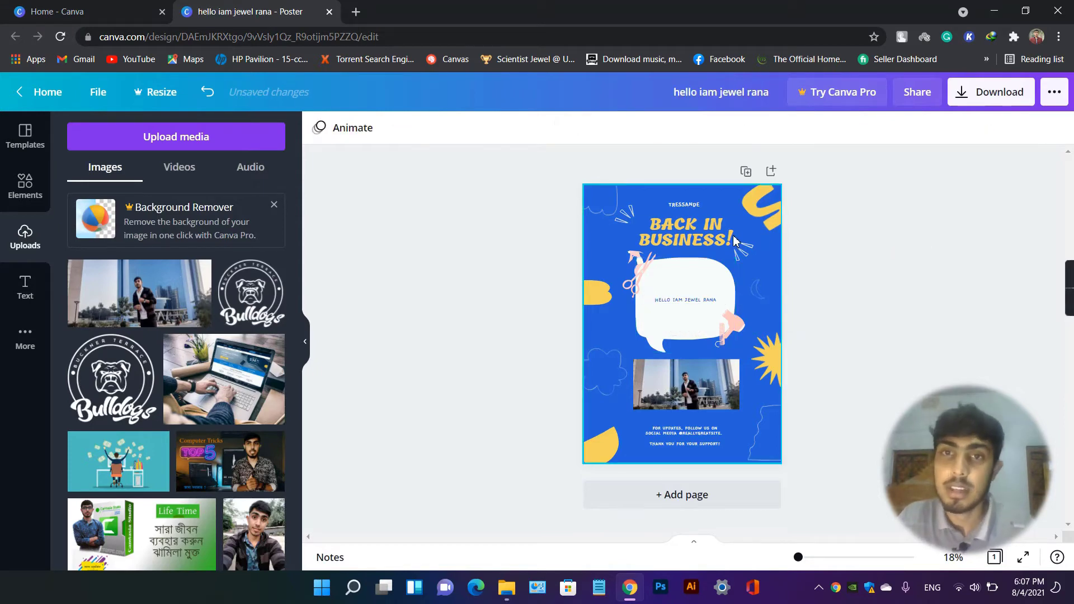
{"action": "left_click", "coordinate": [708, 237]}
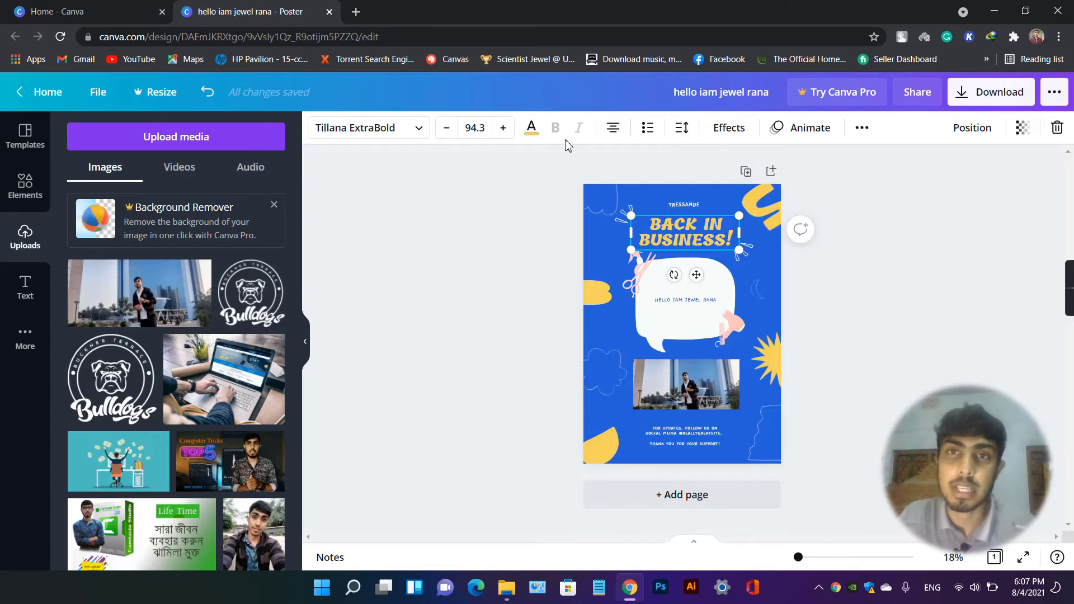
- Leave the heading font unchanged and browse Text panel font combinations like GLOW, Sparkle and GAME ON
{"action": "left_click", "coordinate": [416, 133]}
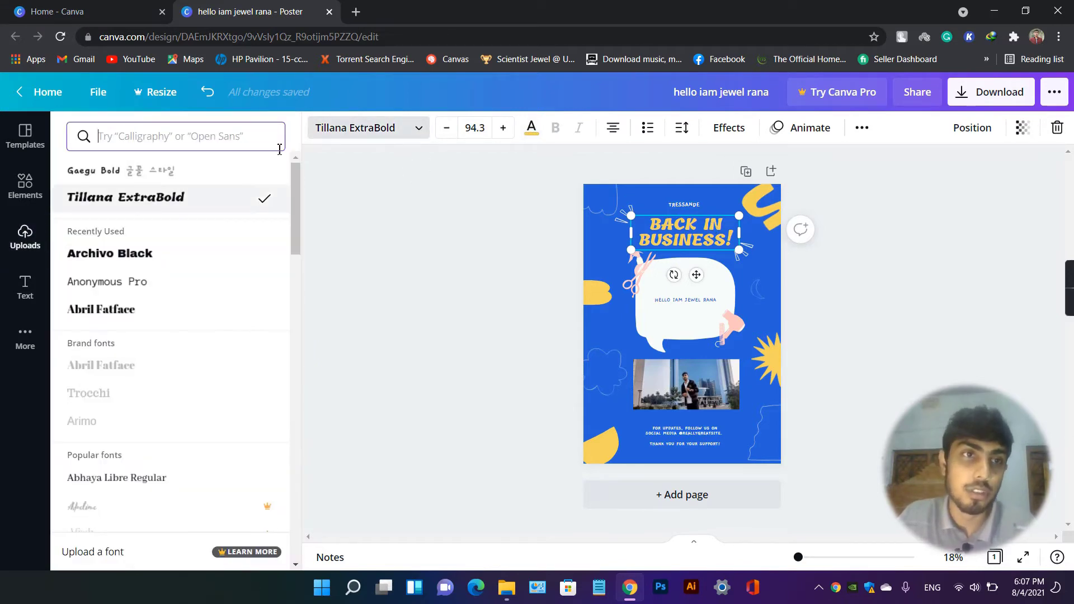
{"action": "left_click", "coordinate": [414, 132]}
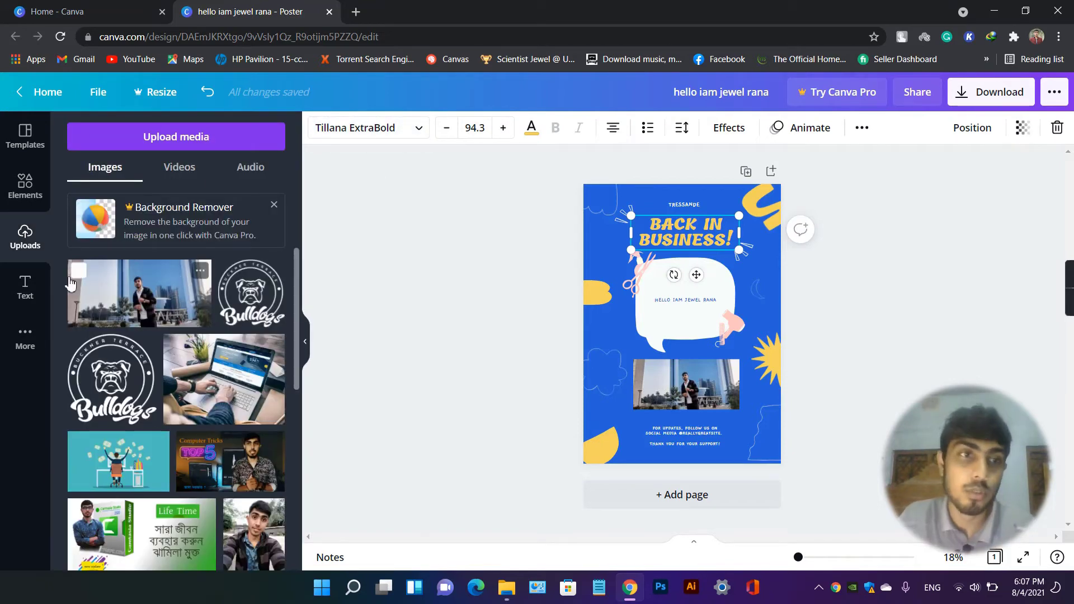
{"action": "left_click", "coordinate": [26, 286]}
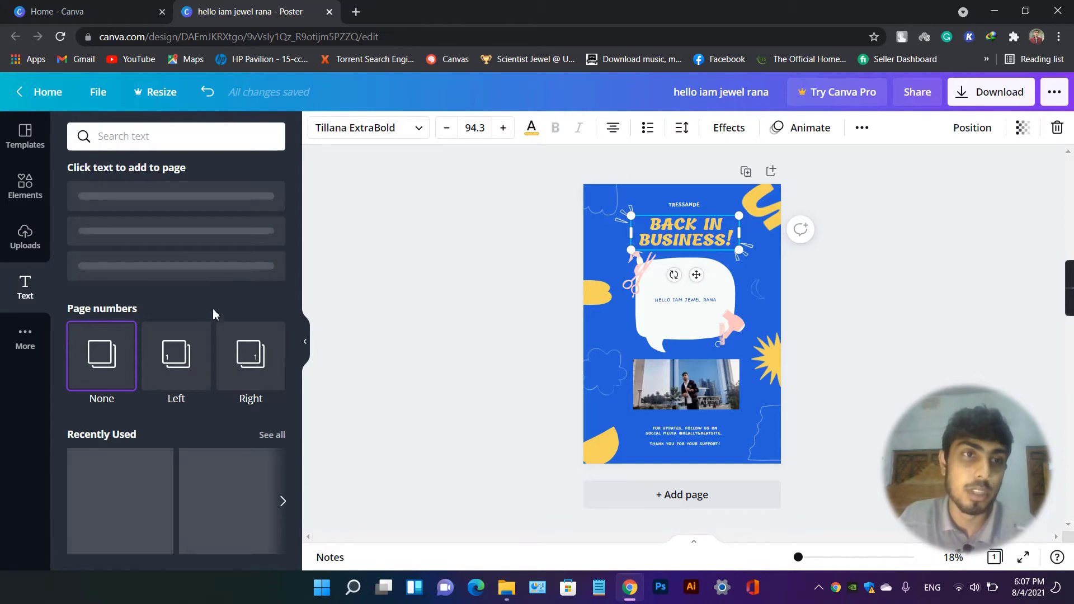
{"action": "scroll", "coordinate": [170, 449], "scroll_direction": "down", "scroll_amount": 5}
{"action": "scroll", "coordinate": [160, 384], "scroll_direction": "down", "scroll_amount": 2}
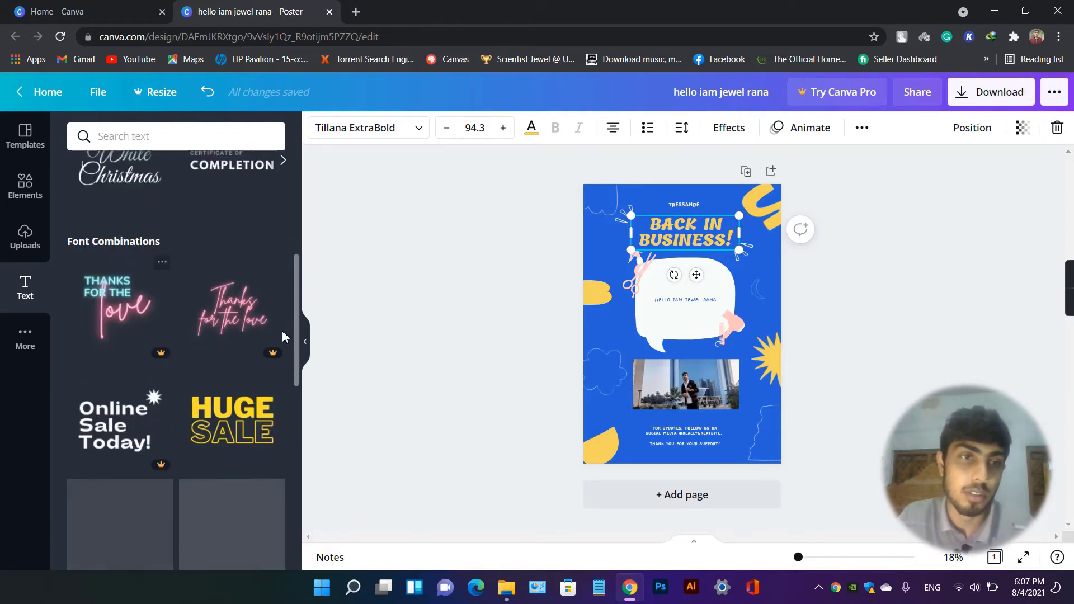
{"action": "scroll", "coordinate": [184, 358], "scroll_direction": "down", "scroll_amount": 2}
{"action": "scroll", "coordinate": [153, 263], "scroll_direction": "down", "scroll_amount": 3}
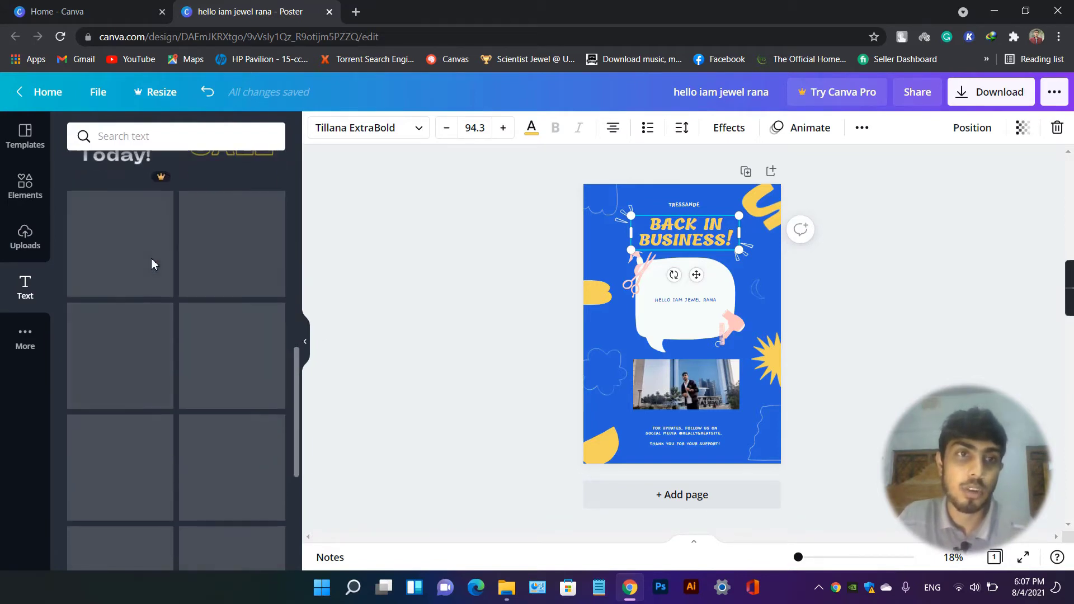
{"action": "scroll", "coordinate": [154, 318], "scroll_direction": "up", "scroll_amount": 3}
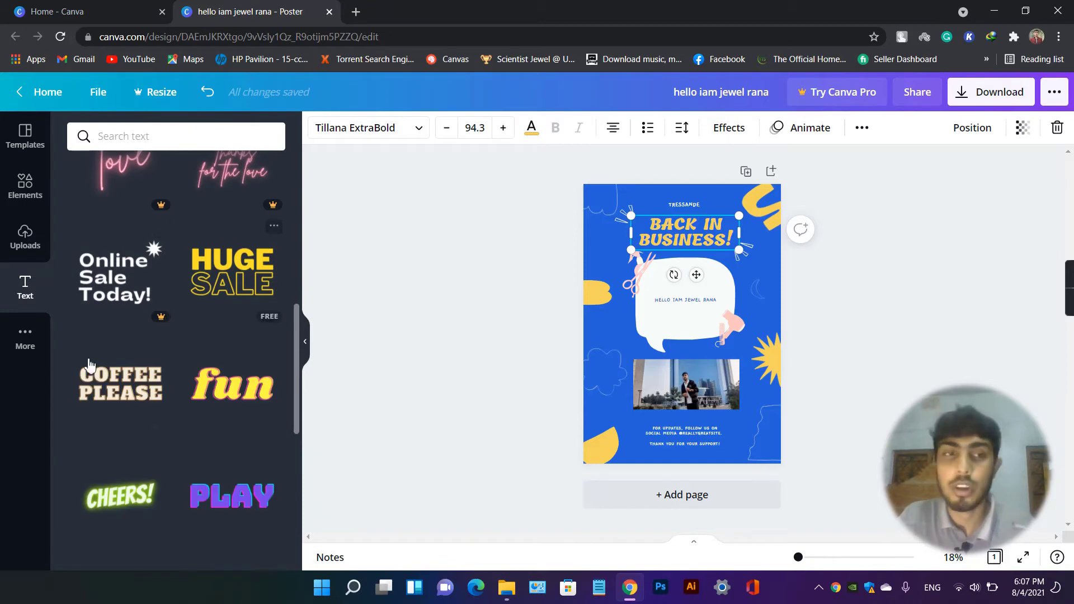
{"action": "scroll", "coordinate": [269, 394], "scroll_direction": "down", "scroll_amount": 1}
{"action": "scroll", "coordinate": [244, 396], "scroll_direction": "down", "scroll_amount": 3}
{"action": "scroll", "coordinate": [224, 386], "scroll_direction": "down", "scroll_amount": 3}
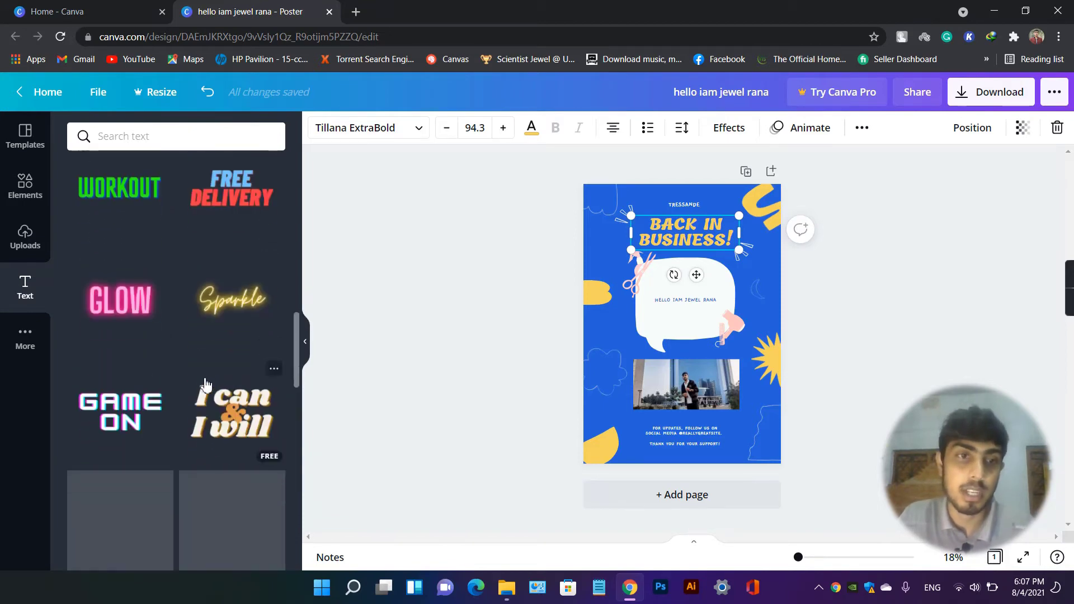
{"action": "scroll", "coordinate": [199, 378], "scroll_direction": "down", "scroll_amount": 2}
{"action": "scroll", "coordinate": [201, 379], "scroll_direction": "down", "scroll_amount": 2}
{"action": "scroll", "coordinate": [203, 352], "scroll_direction": "up", "scroll_amount": 4}
{"action": "scroll", "coordinate": [201, 319], "scroll_direction": "up", "scroll_amount": 1}
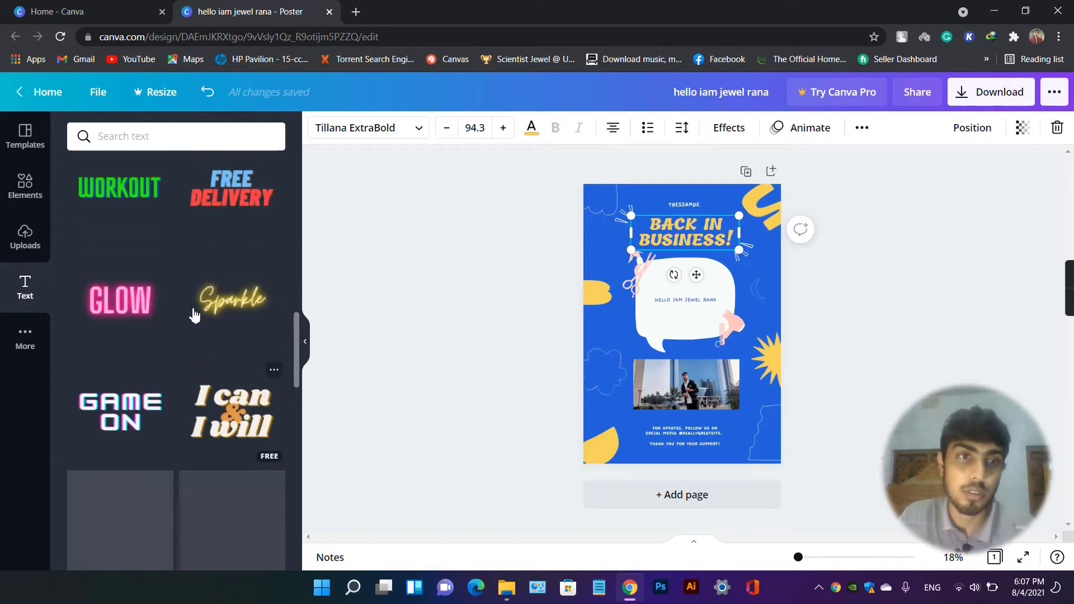
{"action": "left_click_drag", "start_coordinate": [120, 526], "coordinate": [653, 412]}
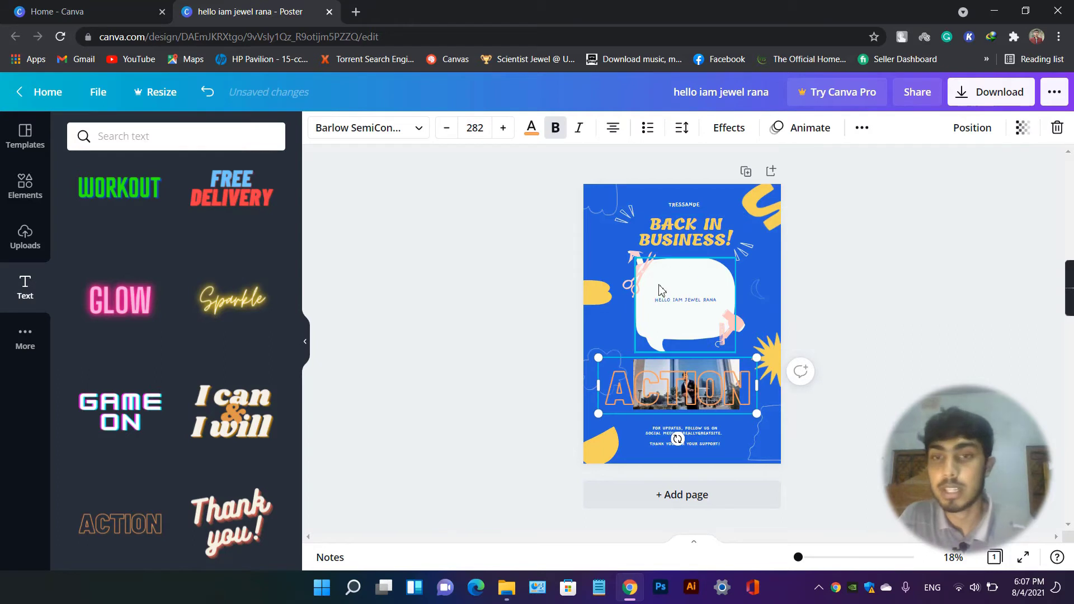
{"action": "mouse_move", "coordinate": [726, 380]}
{"action": "left_mouse_down"}
{"action": "mouse_move", "coordinate": [670, 412]}
{"action": "mouse_move", "coordinate": [700, 456]}
{"action": "left_mouse_up"}
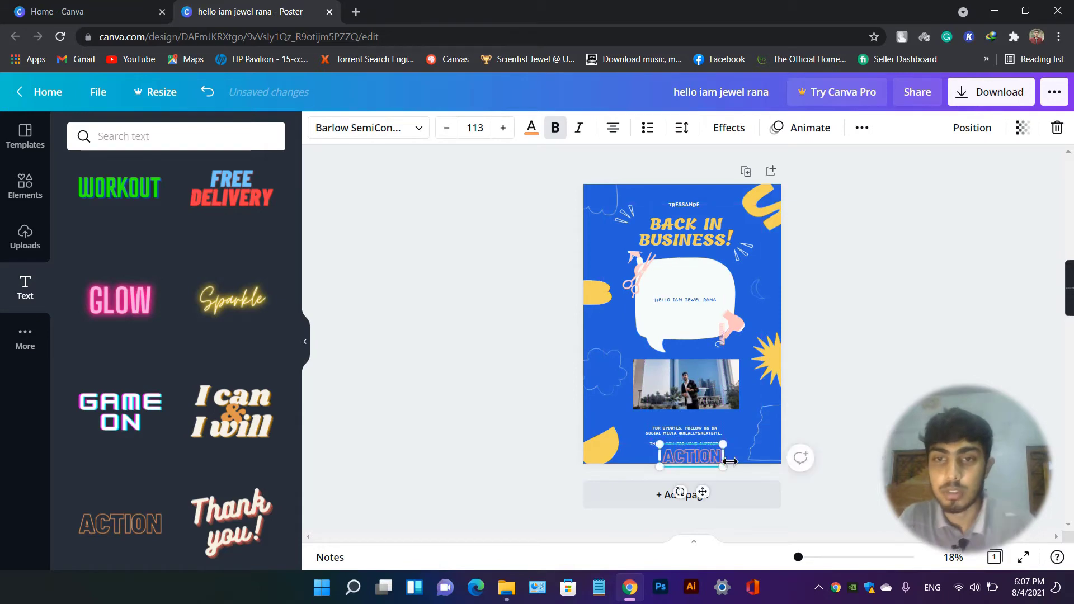
{"action": "key", "text": "Delete"}
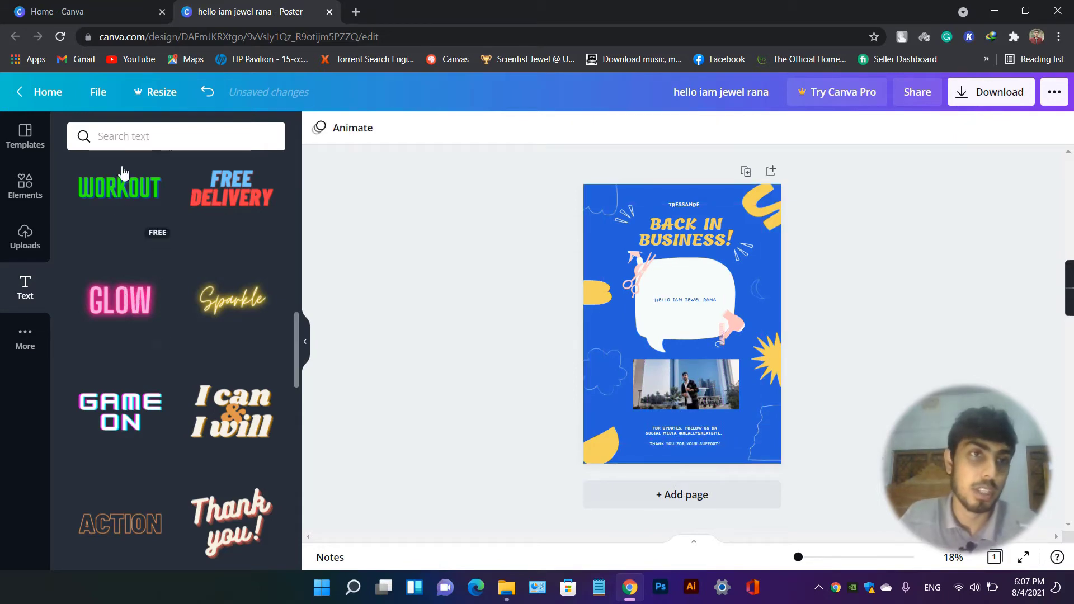
- Search the Elements panel for 'cat' graphics
{"action": "left_click", "coordinate": [26, 342]}
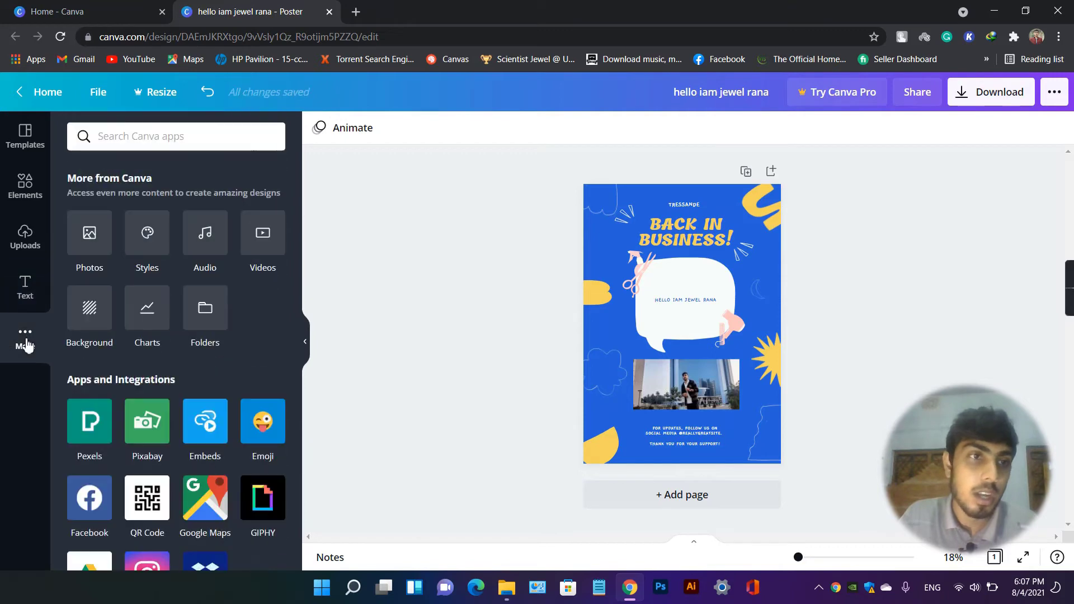
{"action": "left_click", "coordinate": [19, 195]}
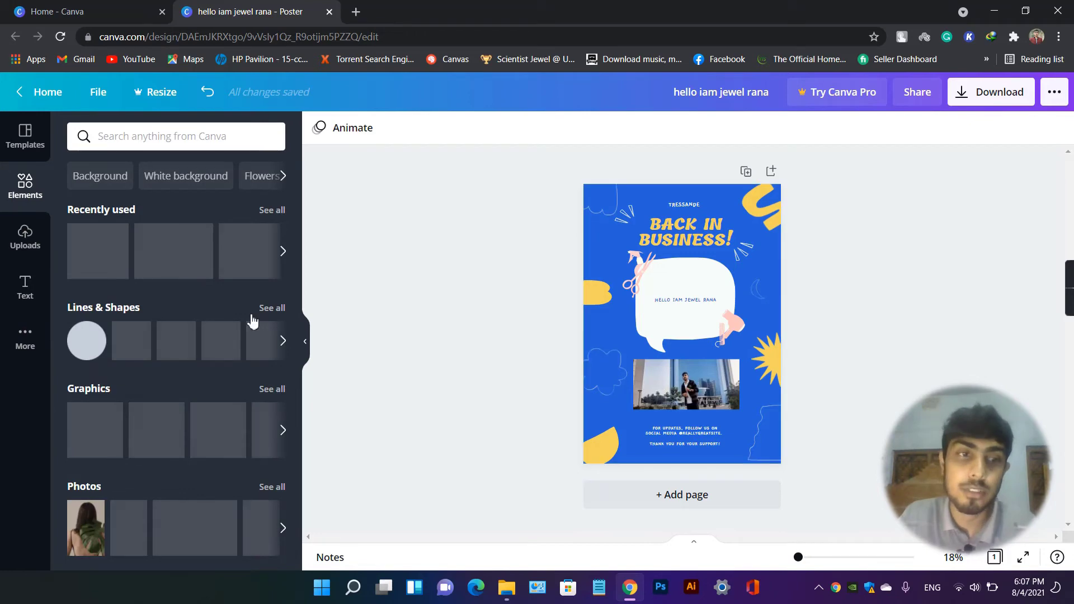
{"action": "scroll", "coordinate": [175, 348], "scroll_direction": "down", "scroll_amount": 1}
{"action": "scroll", "coordinate": [178, 351], "scroll_direction": "down", "scroll_amount": 4}
{"action": "scroll", "coordinate": [177, 351], "scroll_direction": "up", "scroll_amount": 5}
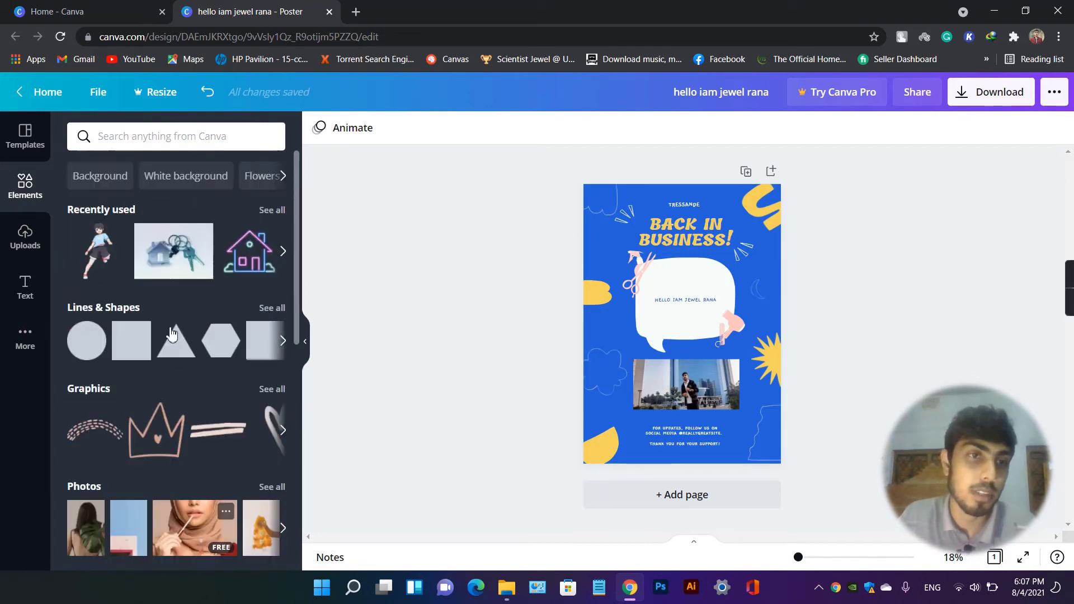
{"action": "left_click", "coordinate": [153, 136]}
{"action": "type", "text": "ca"}
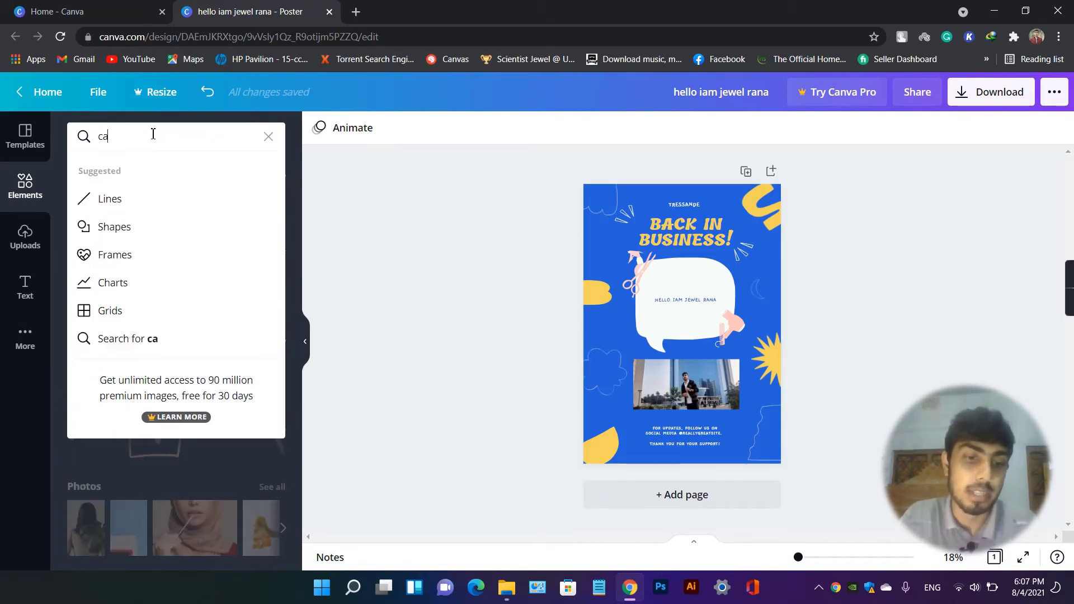
{"action": "type", "text": "t"}
{"action": "key", "text": "Return"}
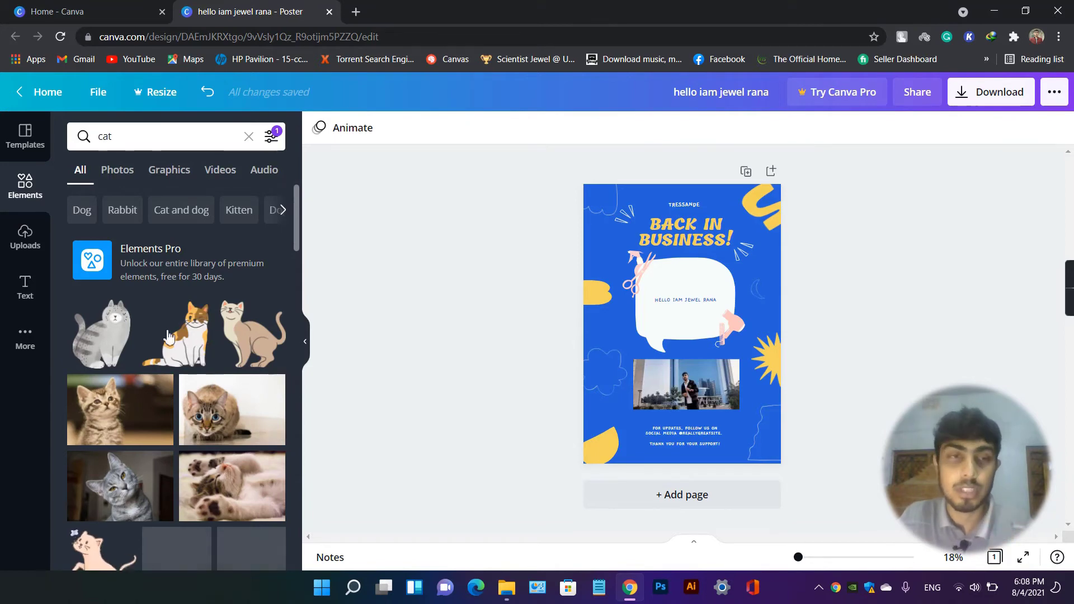
- Try the grey cat sticker beside the speech bubble, then filter cat results to Photos and Audio
{"action": "left_click_drag", "start_coordinate": [102, 334], "coordinate": [488, 325]}
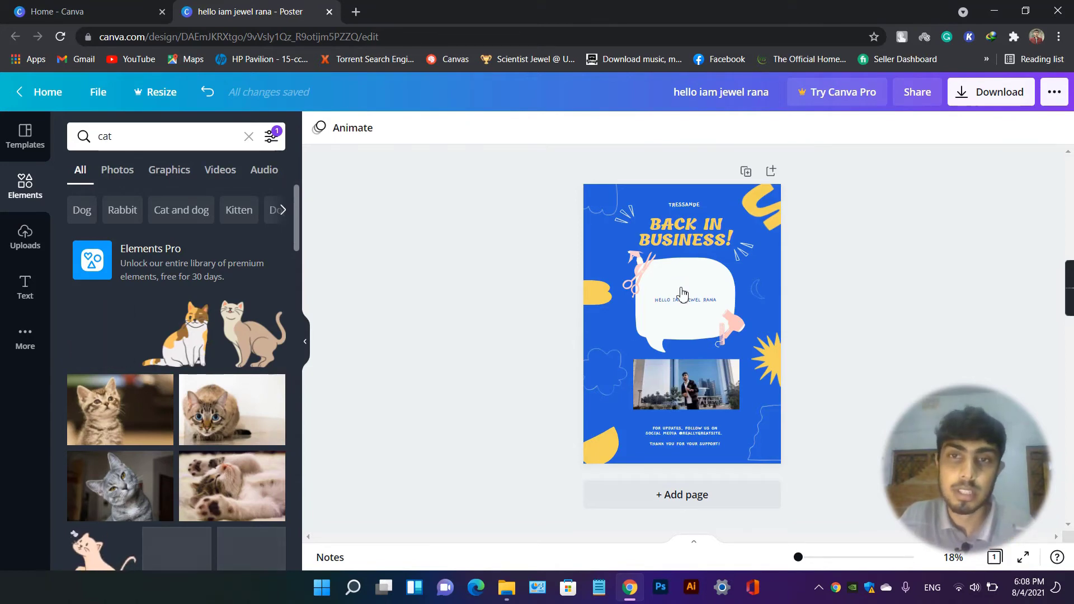
{"action": "left_click_drag", "start_coordinate": [680, 285], "coordinate": [680, 290]}
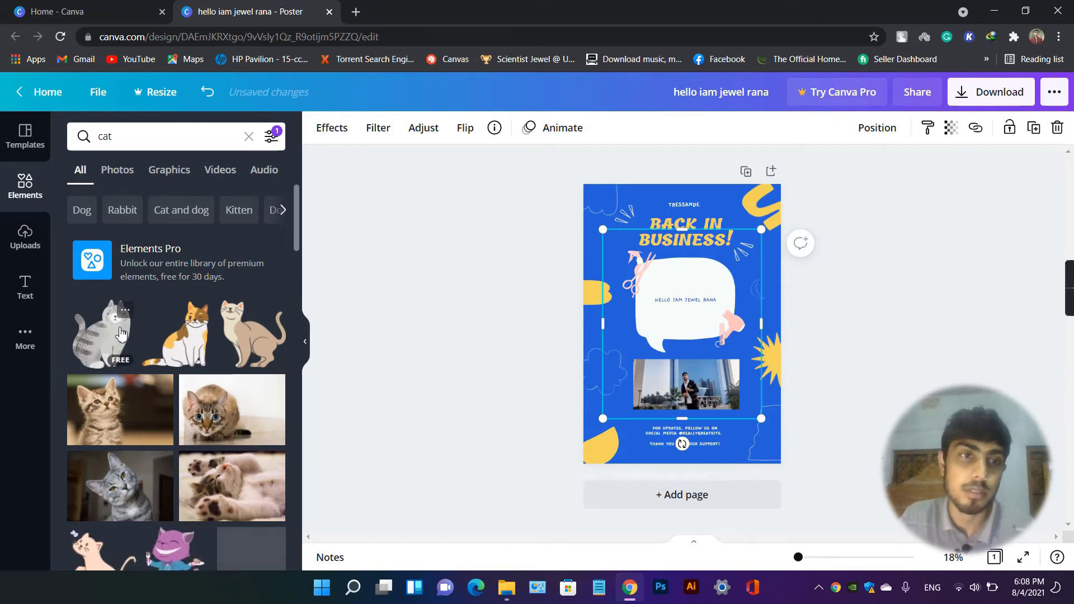
{"action": "key", "text": "Escape"}
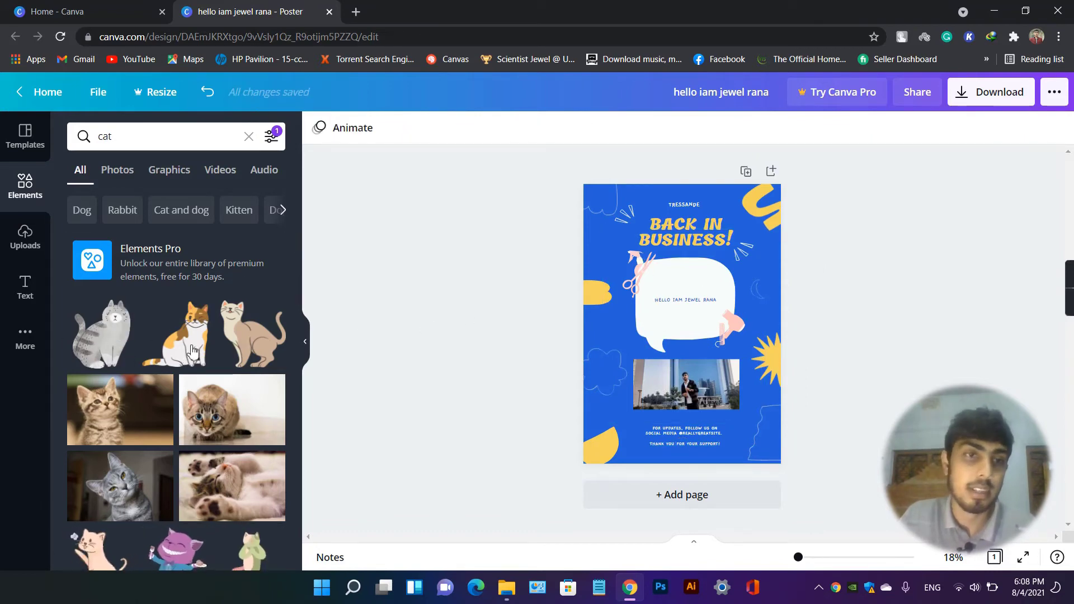
{"action": "left_click_drag", "start_coordinate": [100, 335], "coordinate": [212, 343]}
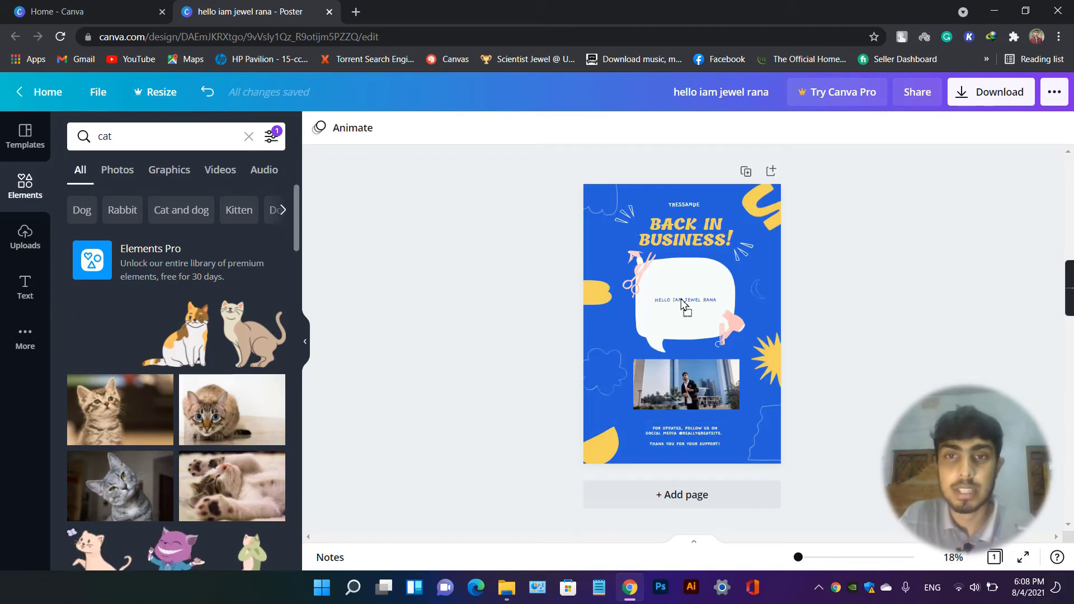
{"action": "left_click_drag", "start_coordinate": [660, 313], "coordinate": [686, 307]}
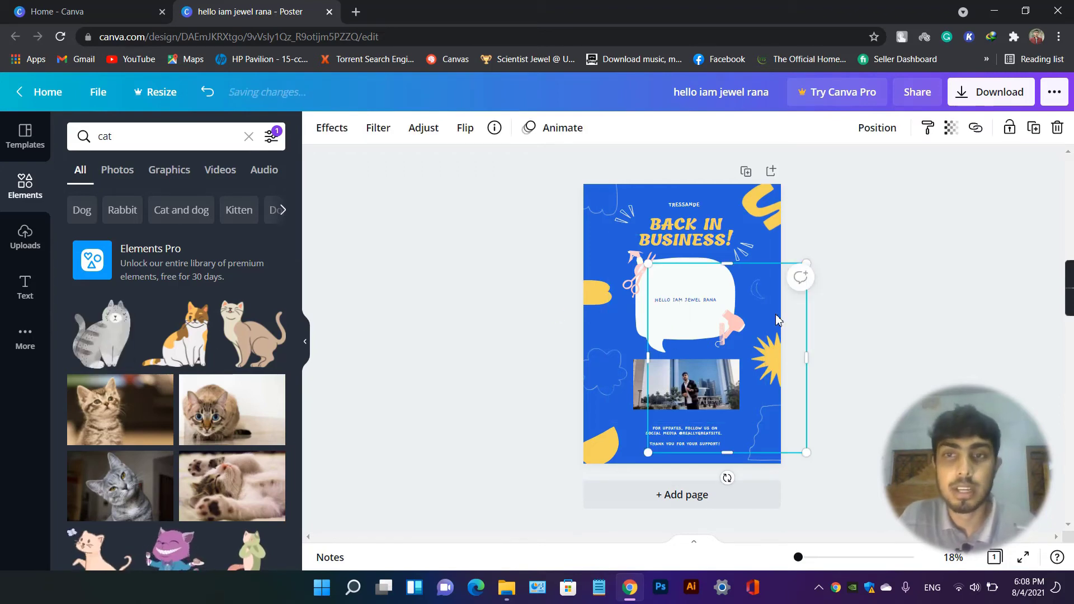
{"action": "mouse_move", "coordinate": [723, 343]}
{"action": "left_mouse_down"}
{"action": "mouse_move", "coordinate": [783, 442]}
{"action": "mouse_move", "coordinate": [748, 273]}
{"action": "left_mouse_up"}
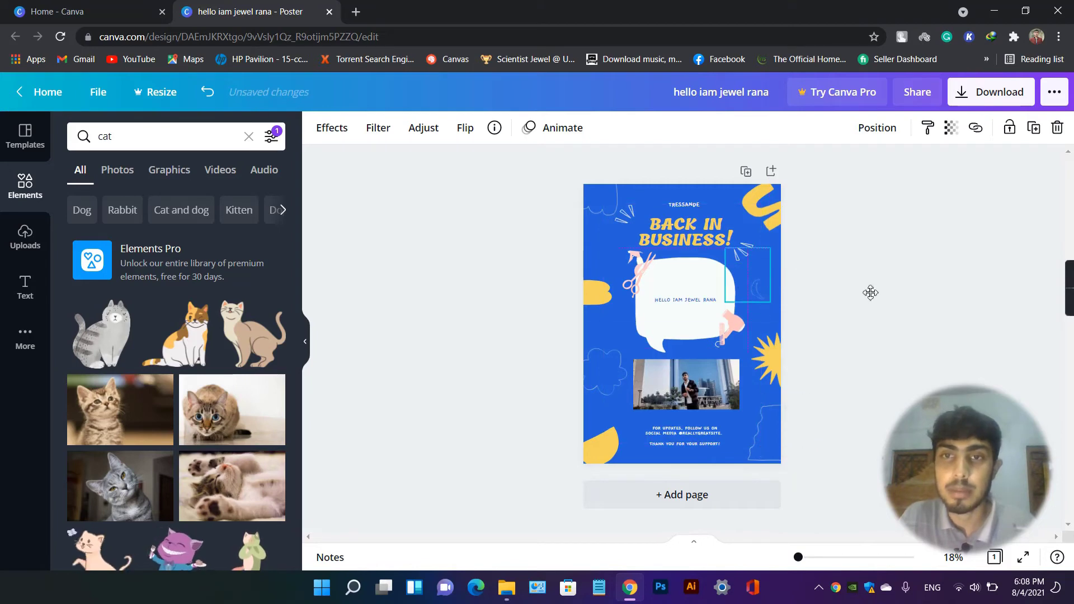
{"action": "left_click", "coordinate": [802, 264]}
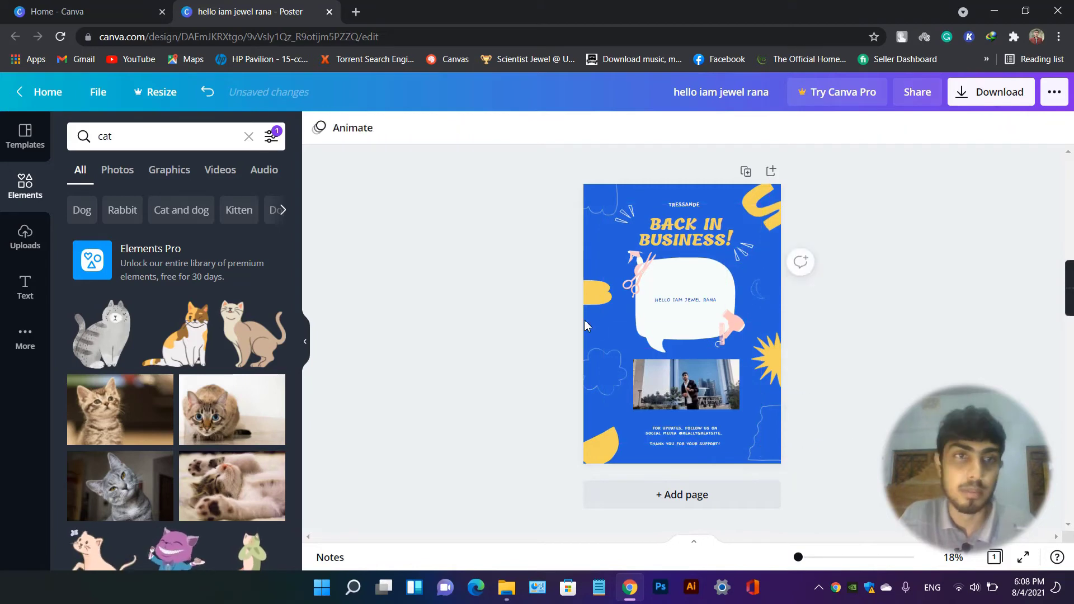
{"action": "left_click", "coordinate": [129, 174]}
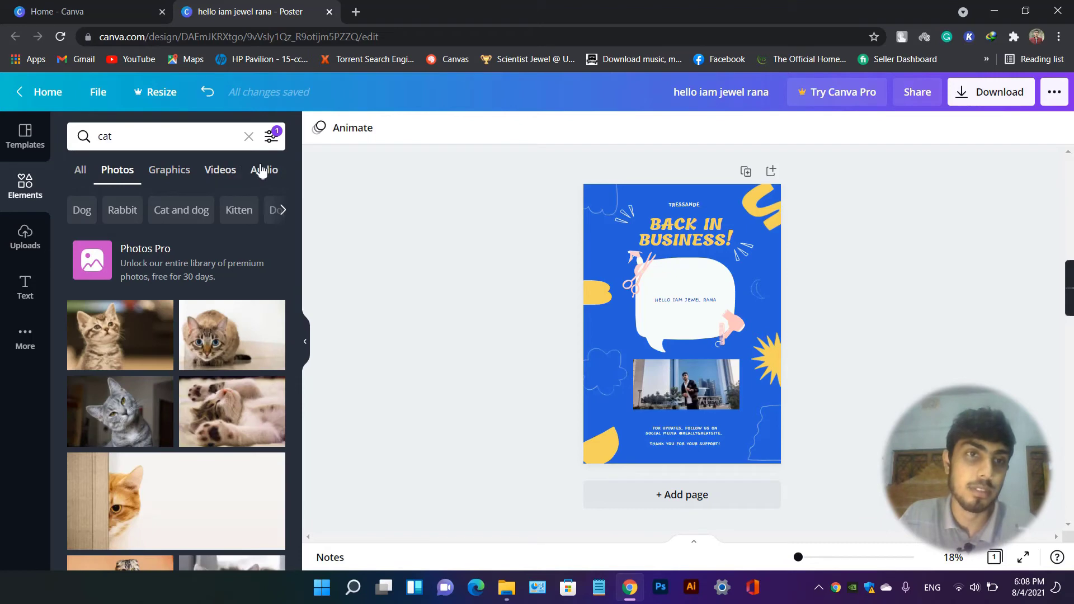
{"action": "left_click", "coordinate": [261, 171]}
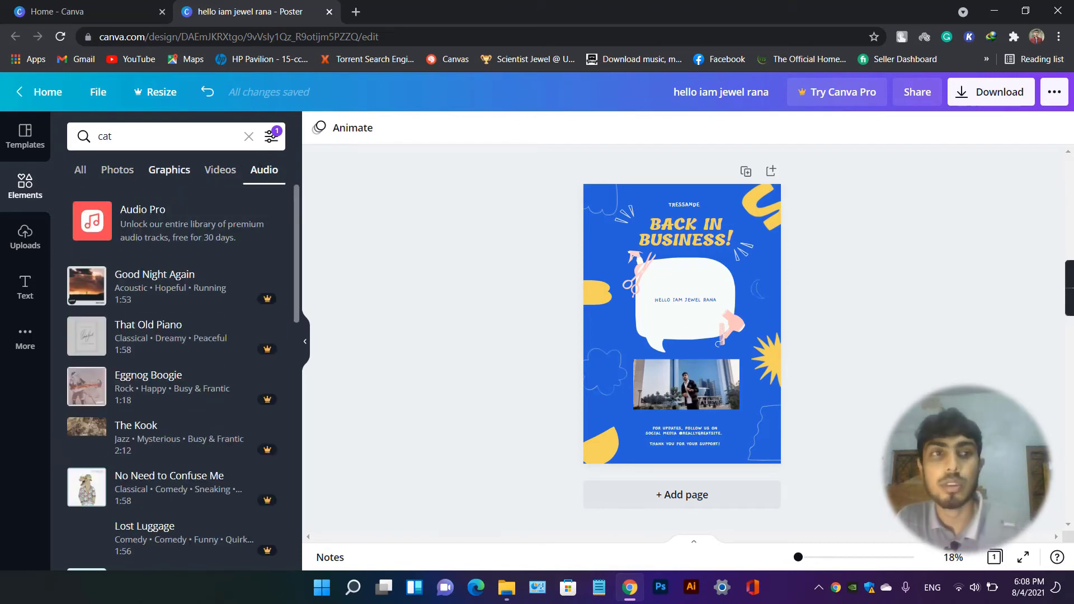
- Add the grey cat from the cat search, shrink it, and move it to the bottom-right corner
{"action": "left_click", "coordinate": [124, 146]}
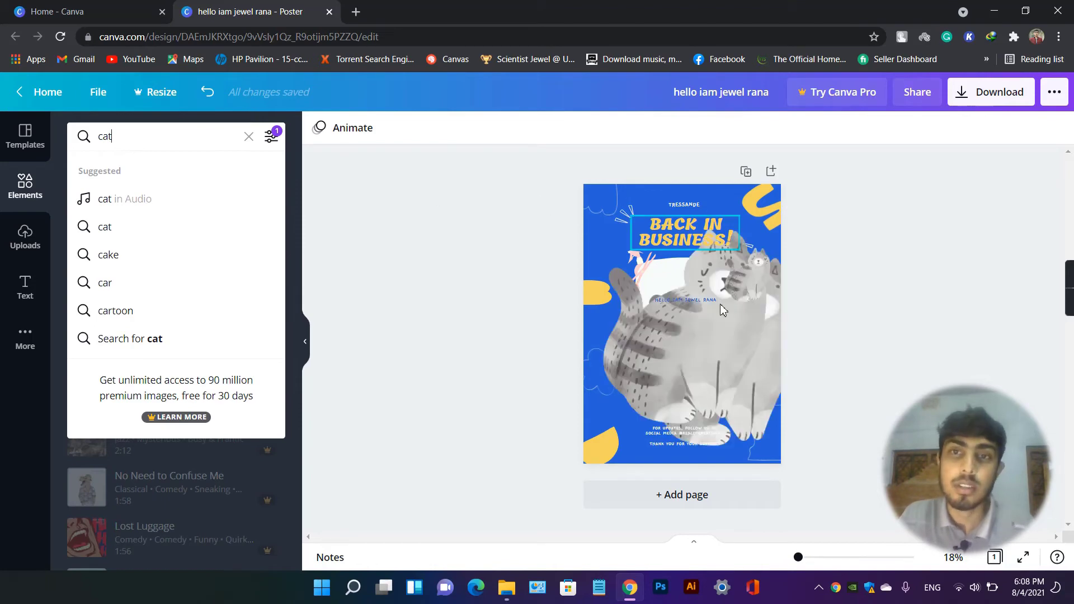
{"action": "left_click", "coordinate": [706, 315]}
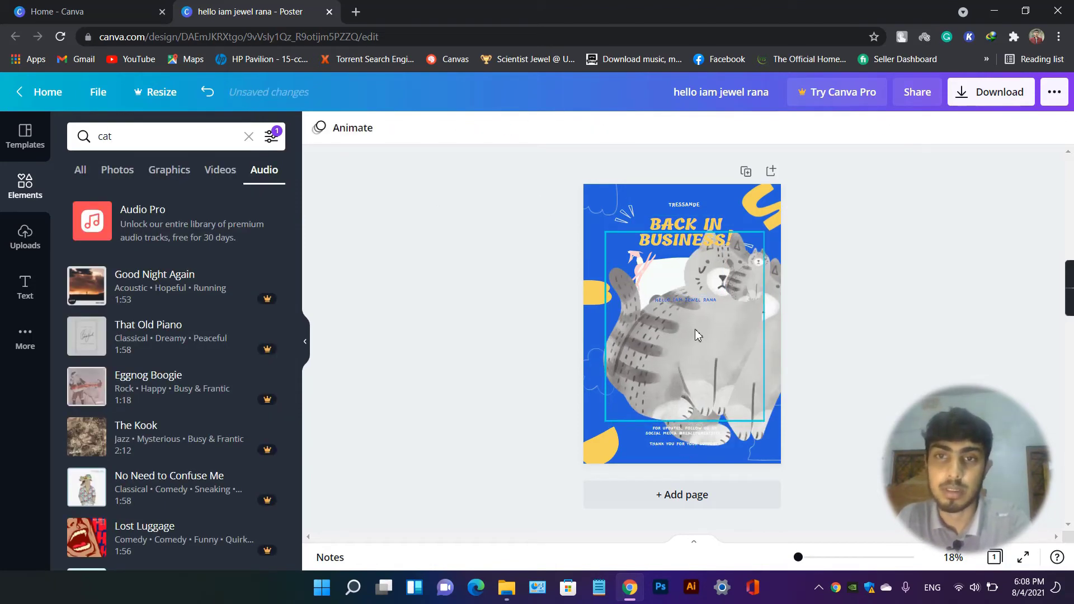
{"action": "mouse_move", "coordinate": [695, 334]}
{"action": "left_mouse_down"}
{"action": "mouse_move", "coordinate": [726, 347]}
{"action": "mouse_move", "coordinate": [748, 328]}
{"action": "left_mouse_up"}
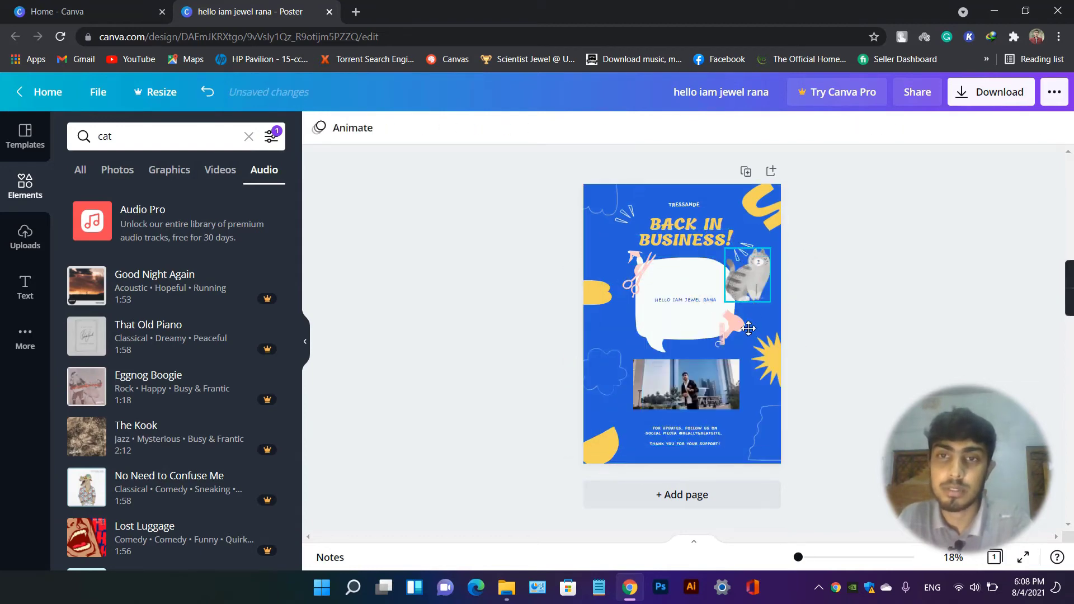
{"action": "left_click_drag", "start_coordinate": [750, 278], "coordinate": [744, 435]}
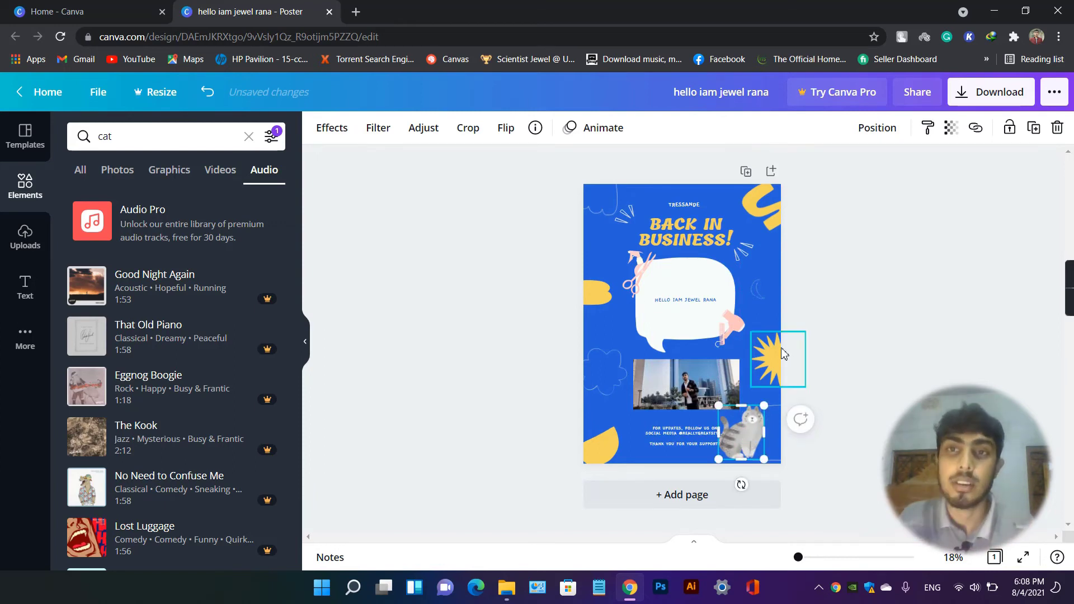
- Download the poster as JPG instead of PDF Print, dismiss the share prompt, and open the file
{"action": "left_click", "coordinate": [992, 95]}
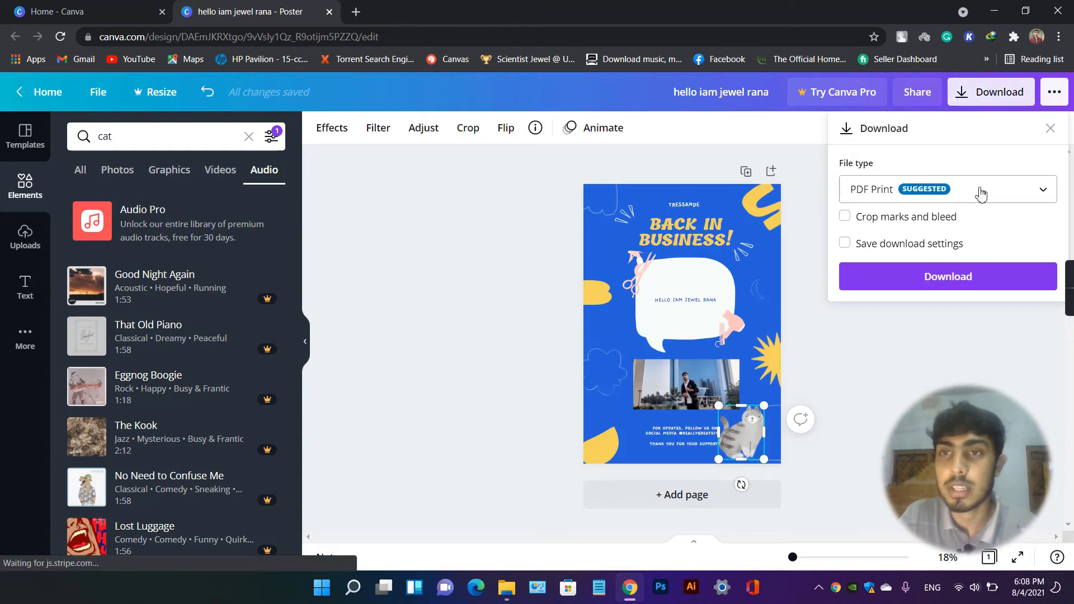
{"action": "left_click", "coordinate": [983, 202]}
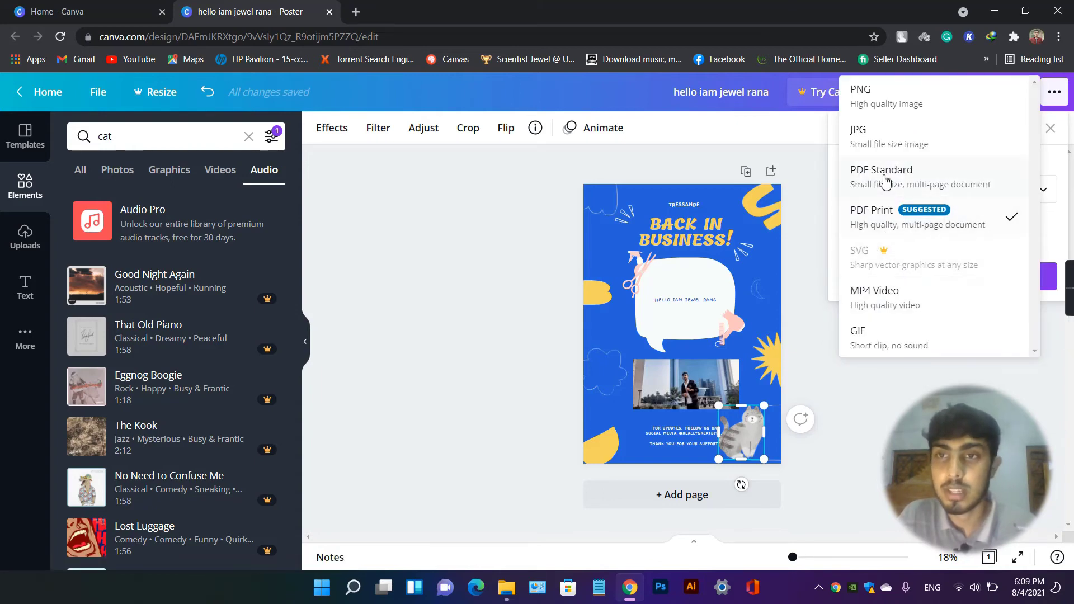
{"action": "left_click", "coordinate": [895, 144]}
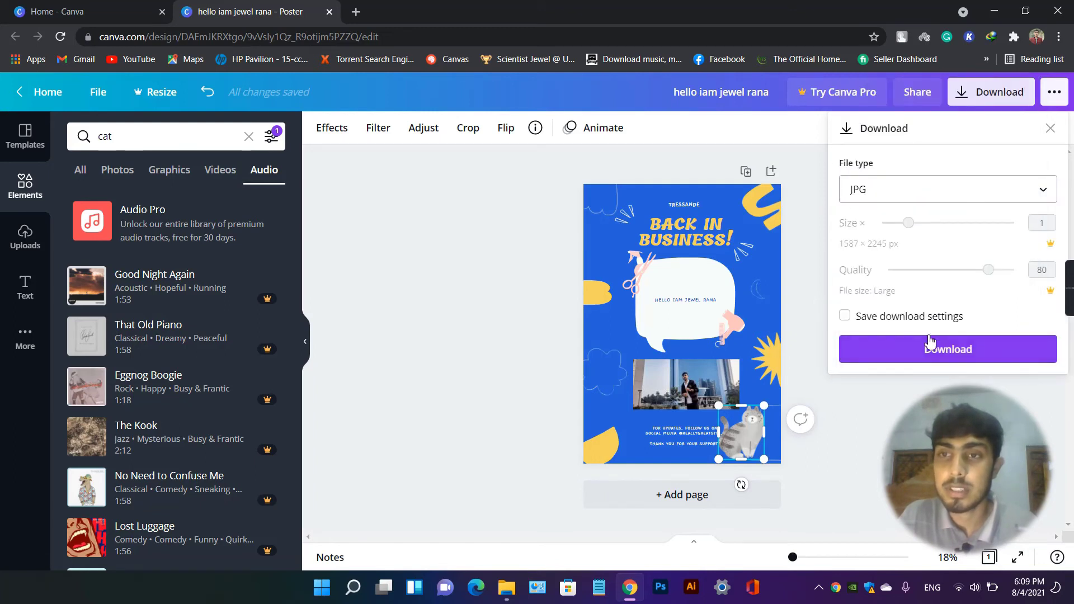
{"action": "left_click", "coordinate": [920, 351]}
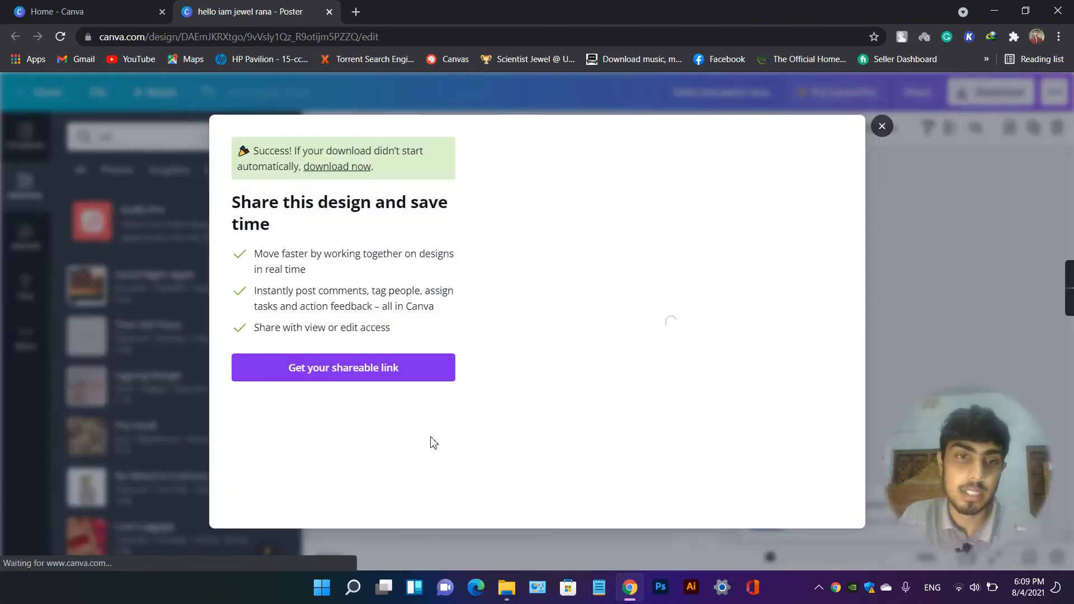
{"action": "left_click", "coordinate": [883, 127]}
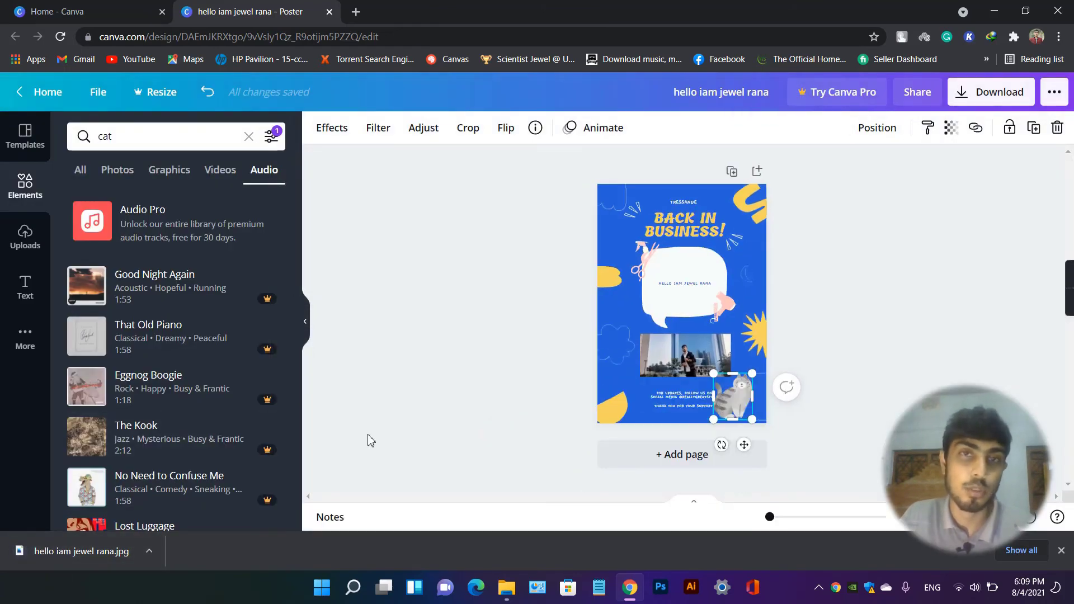
{"action": "left_click", "coordinate": [73, 561]}
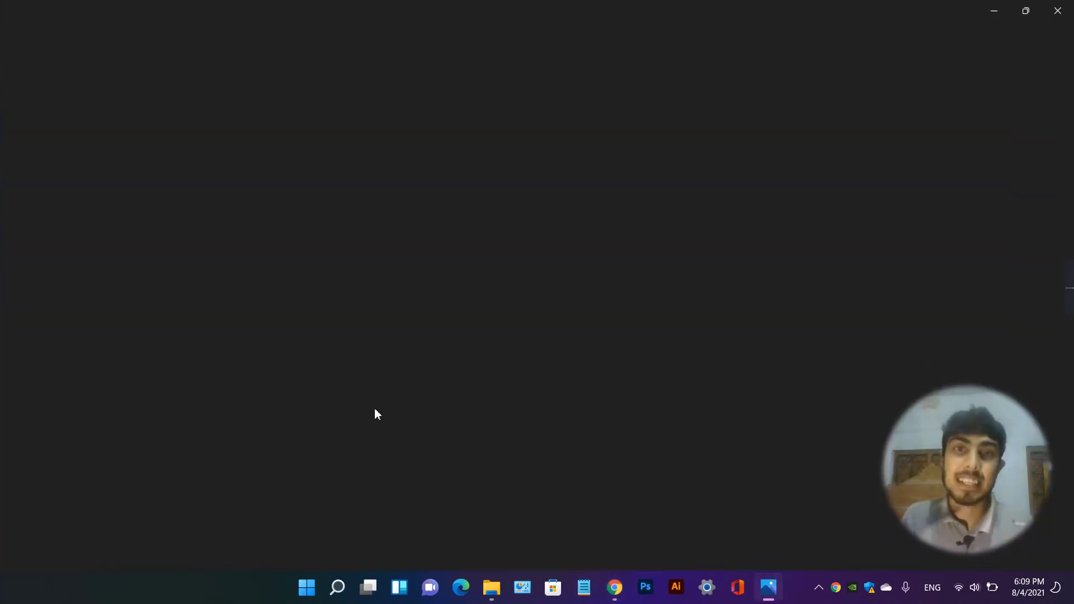
- Review the downloaded JPG in Windows Photos, close it, and return to Canva's Templates panel
{"action": "left_click", "coordinate": [1025, 10]}
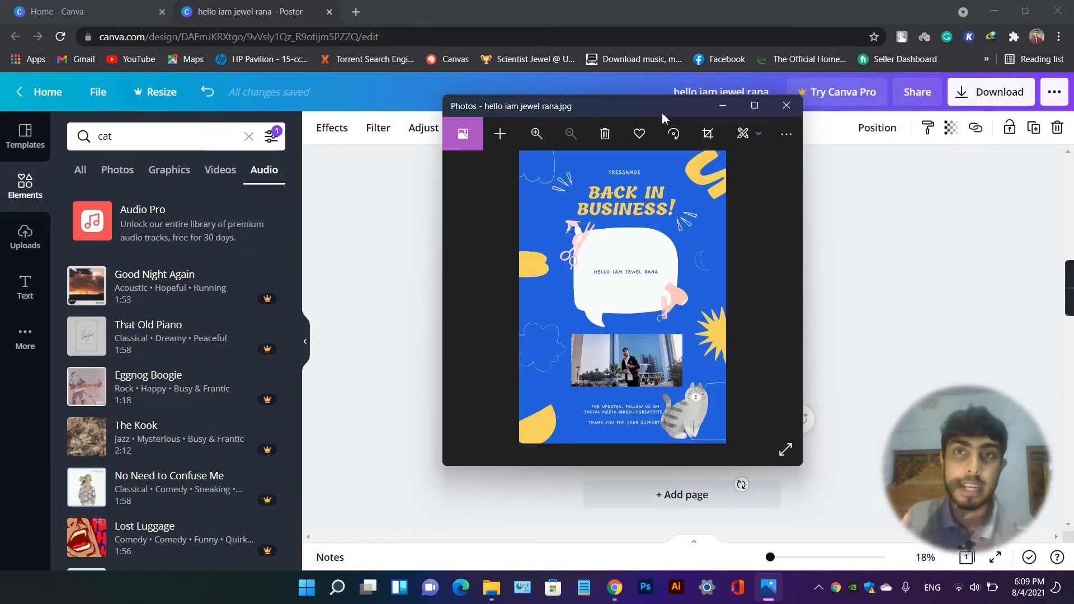
{"action": "left_click", "coordinate": [786, 105]}
{"action": "left_click", "coordinate": [30, 142]}
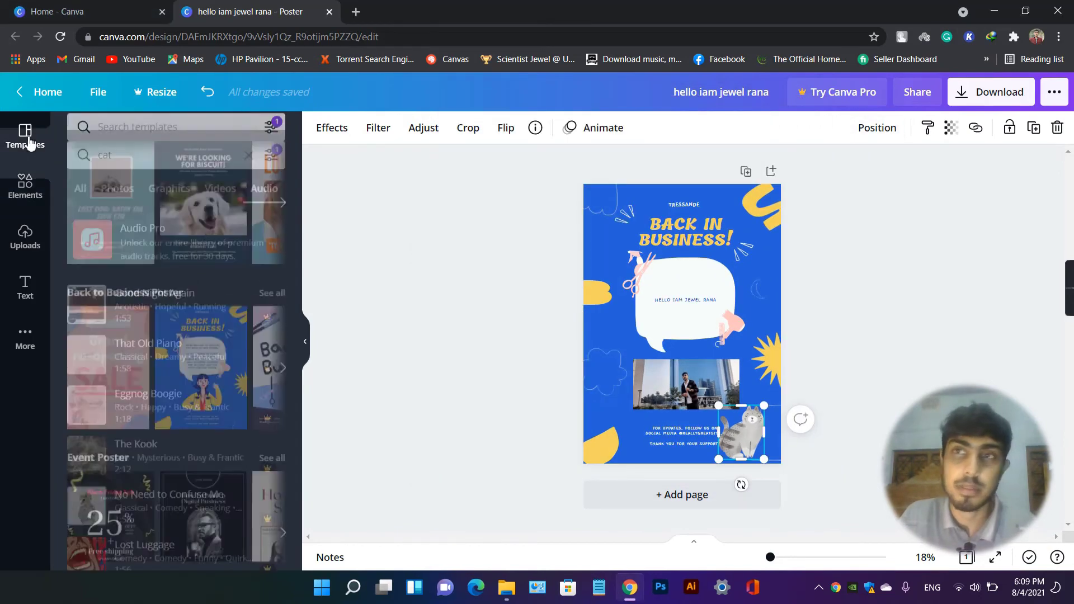
- From the Canva home page, create a new blank Logo design via Create a design
{"action": "left_click", "coordinate": [82, 7]}
{"action": "scroll", "coordinate": [559, 259], "scroll_direction": "down", "scroll_amount": 5}
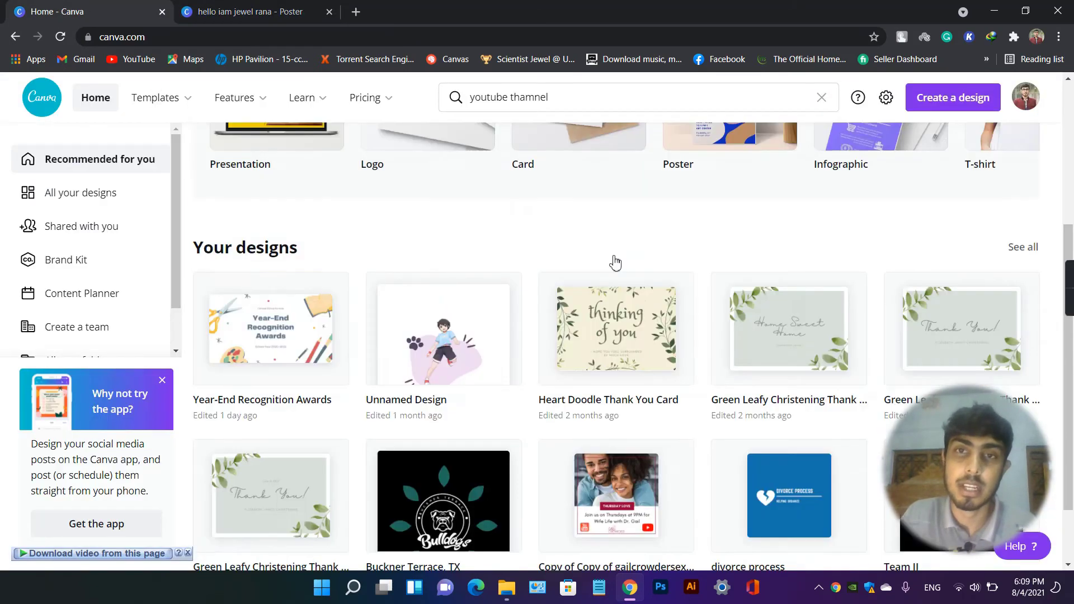
{"action": "scroll", "coordinate": [606, 319], "scroll_direction": "up", "scroll_amount": 3}
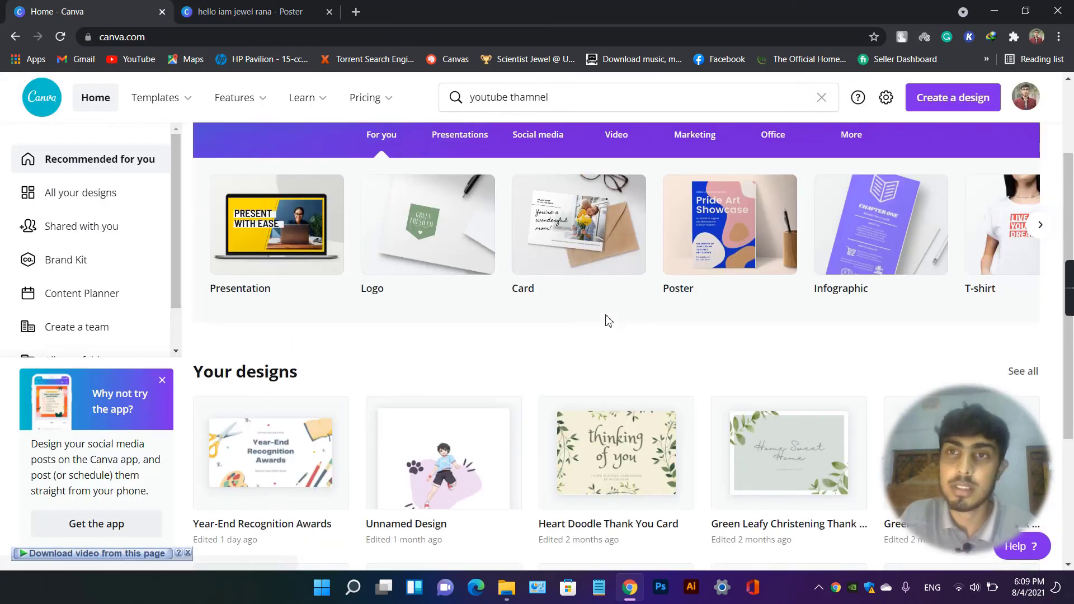
{"action": "scroll", "coordinate": [604, 323], "scroll_direction": "down", "scroll_amount": 3}
{"action": "scroll", "coordinate": [694, 327], "scroll_direction": "up", "scroll_amount": 5}
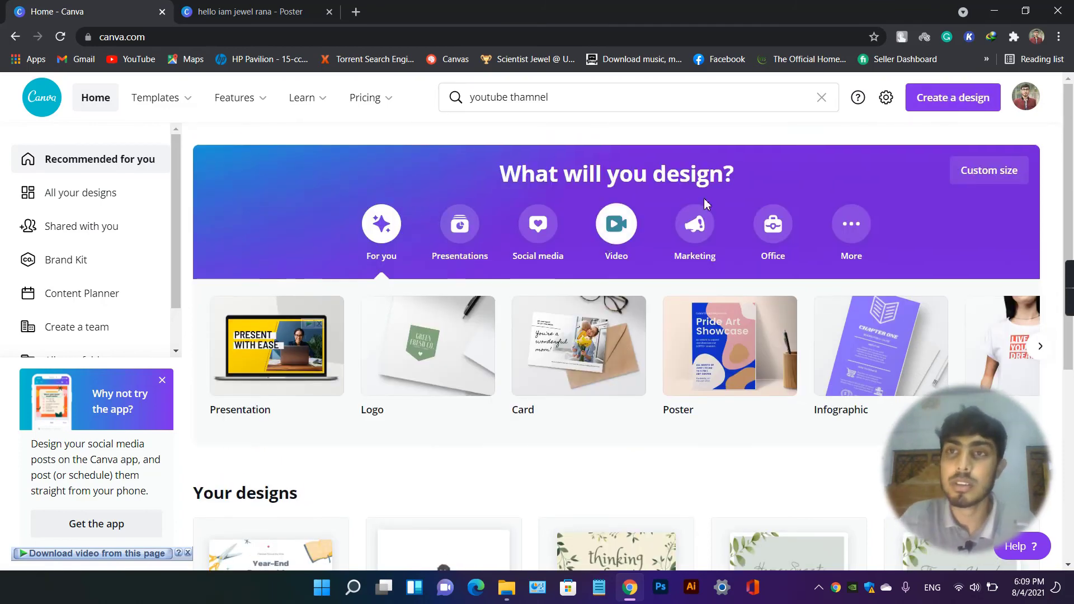
{"action": "left_click", "coordinate": [967, 104]}
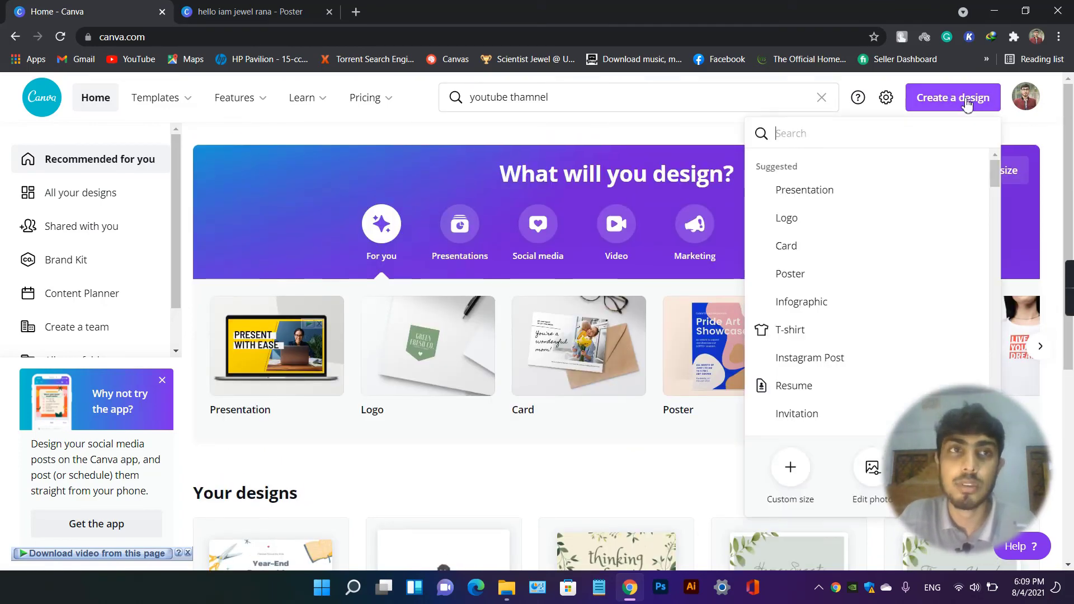
{"action": "scroll", "coordinate": [806, 268], "scroll_direction": "down", "scroll_amount": 4}
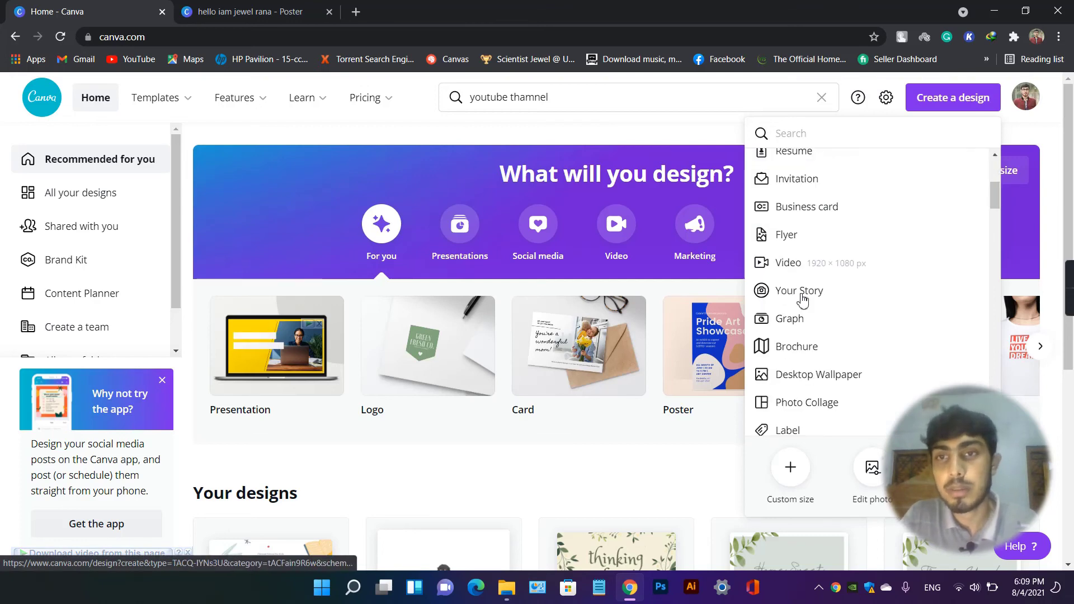
{"action": "scroll", "coordinate": [805, 302], "scroll_direction": "up", "scroll_amount": 3}
{"action": "scroll", "coordinate": [803, 296], "scroll_direction": "up", "scroll_amount": 1}
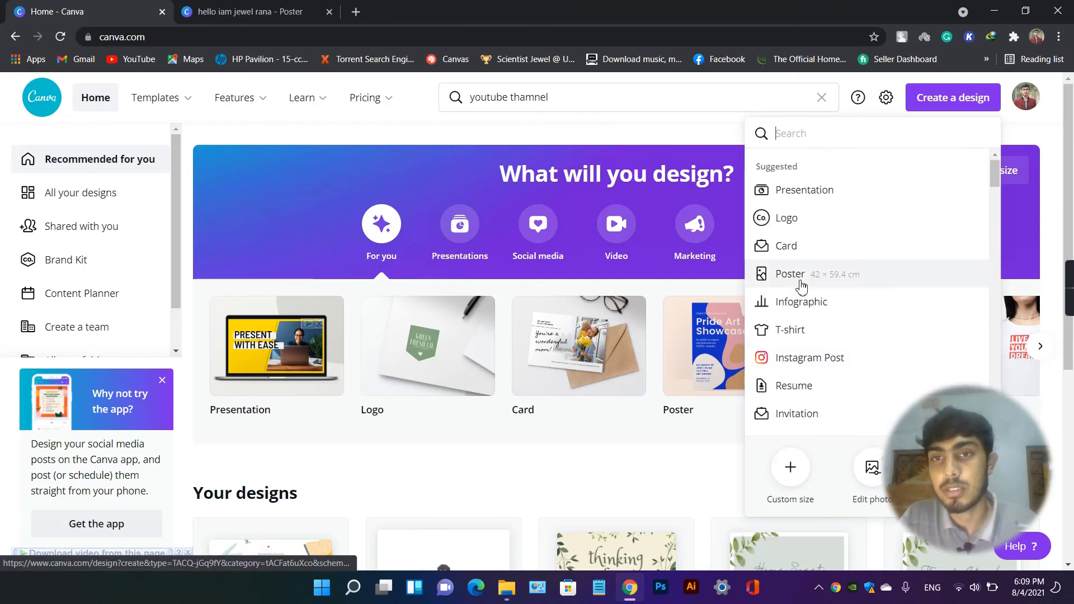
{"action": "left_click", "coordinate": [781, 221]}
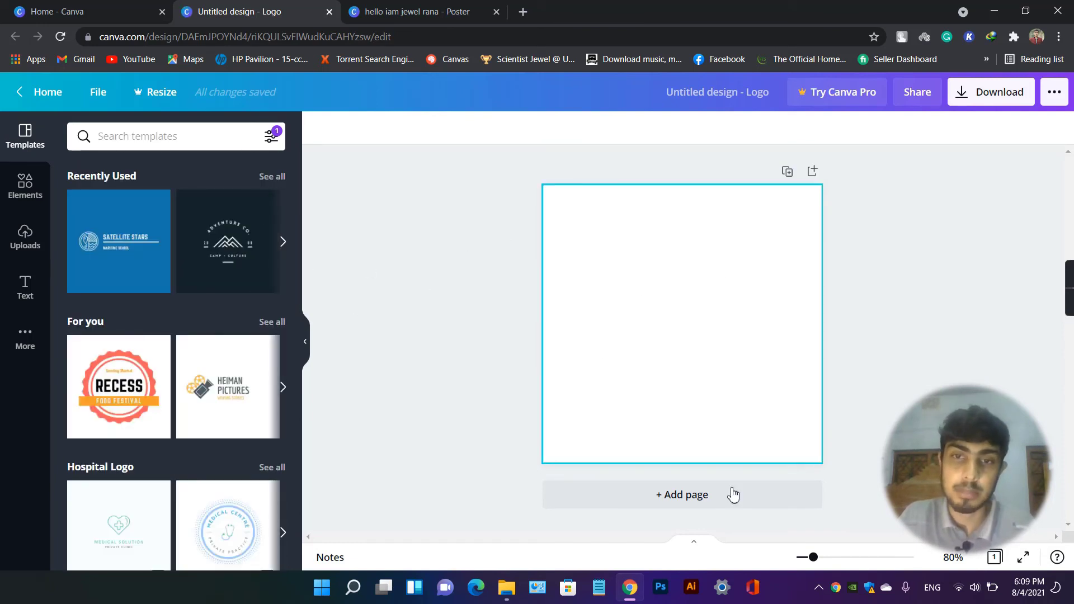
- Add a second blank page to the logo design and select Page 1
{"action": "left_click", "coordinate": [680, 495]}
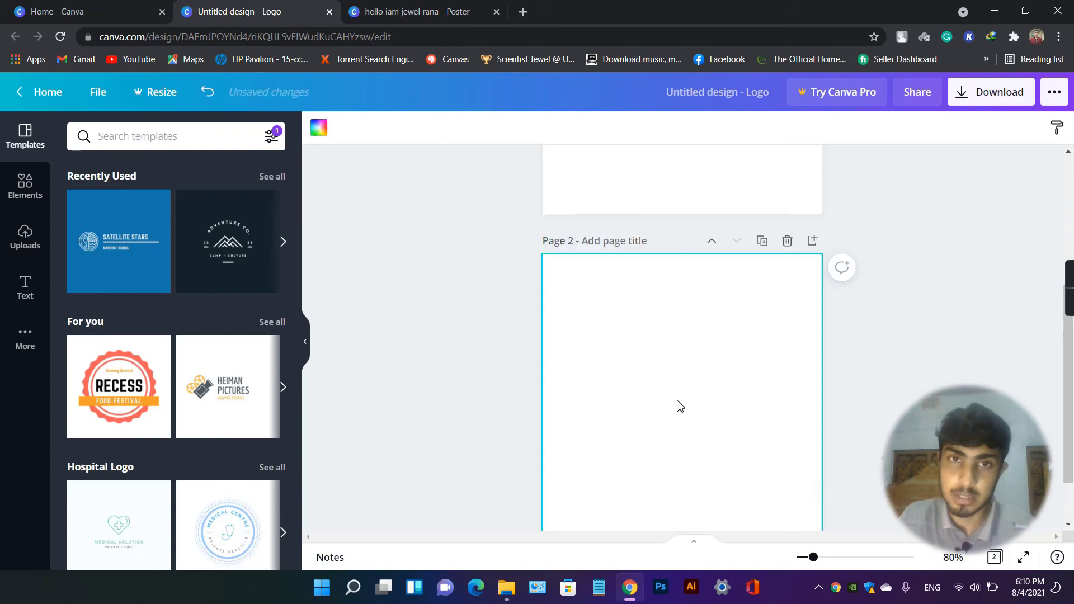
{"action": "scroll", "coordinate": [678, 404], "scroll_direction": "up", "scroll_amount": 5}
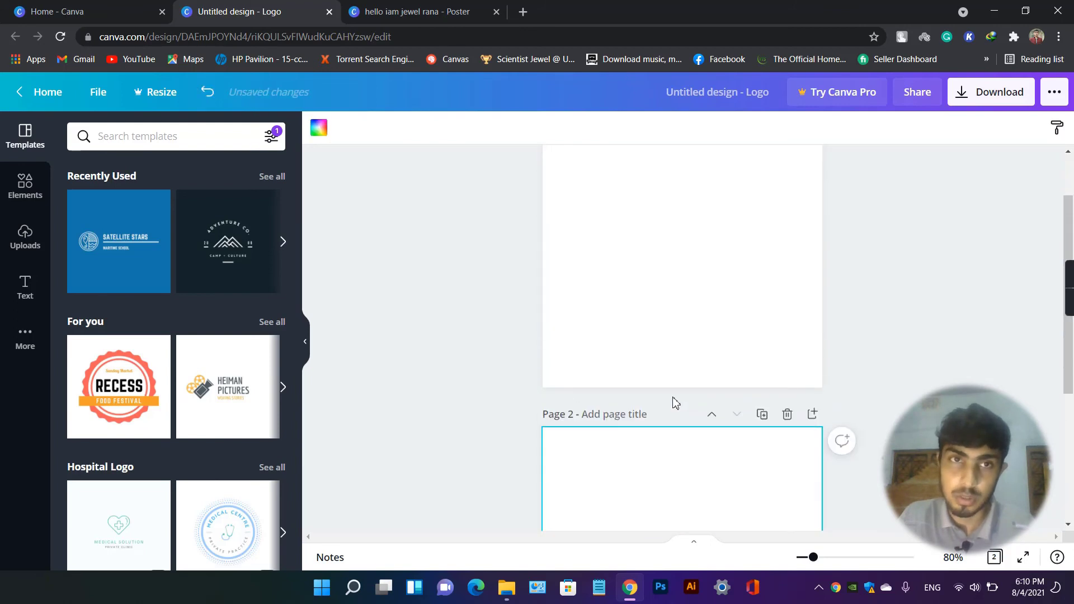
{"action": "left_click", "coordinate": [628, 343]}
- Browse the Elements, Text and Apps panels, then return to the logo templates
{"action": "left_click", "coordinate": [34, 191]}
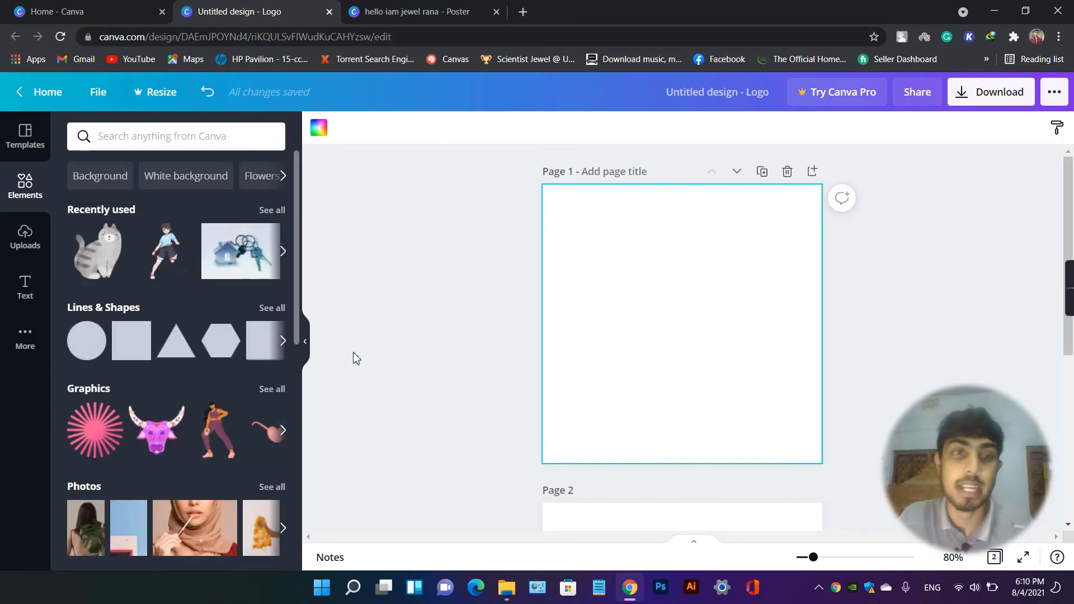
{"action": "scroll", "coordinate": [213, 403], "scroll_direction": "down", "scroll_amount": 2}
{"action": "scroll", "coordinate": [214, 385], "scroll_direction": "down", "scroll_amount": 3}
{"action": "scroll", "coordinate": [150, 315], "scroll_direction": "up", "scroll_amount": 5}
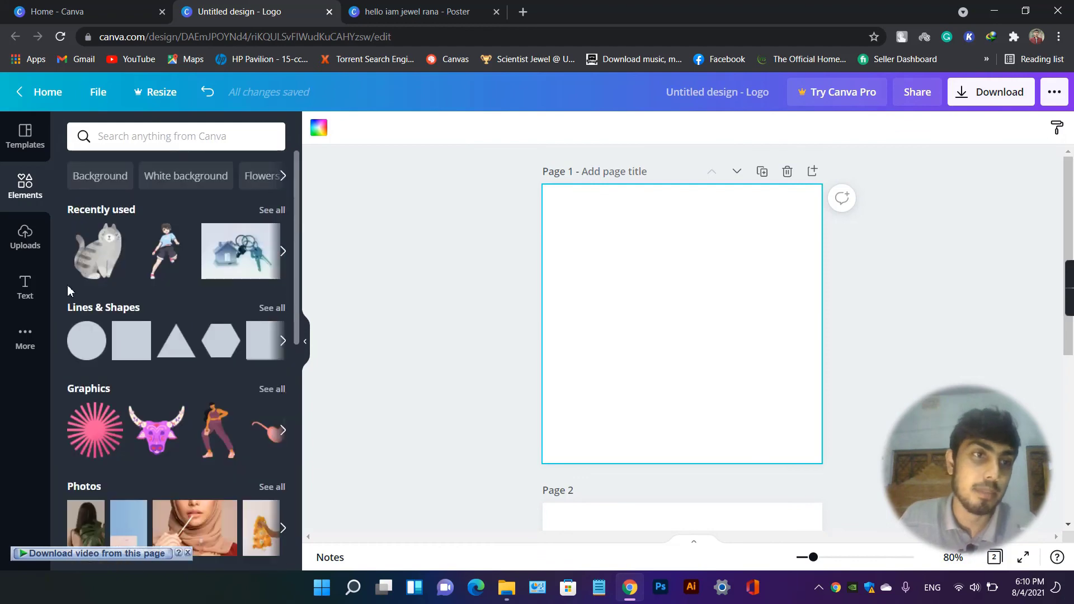
{"action": "left_click", "coordinate": [29, 285]}
{"action": "left_click", "coordinate": [25, 347]}
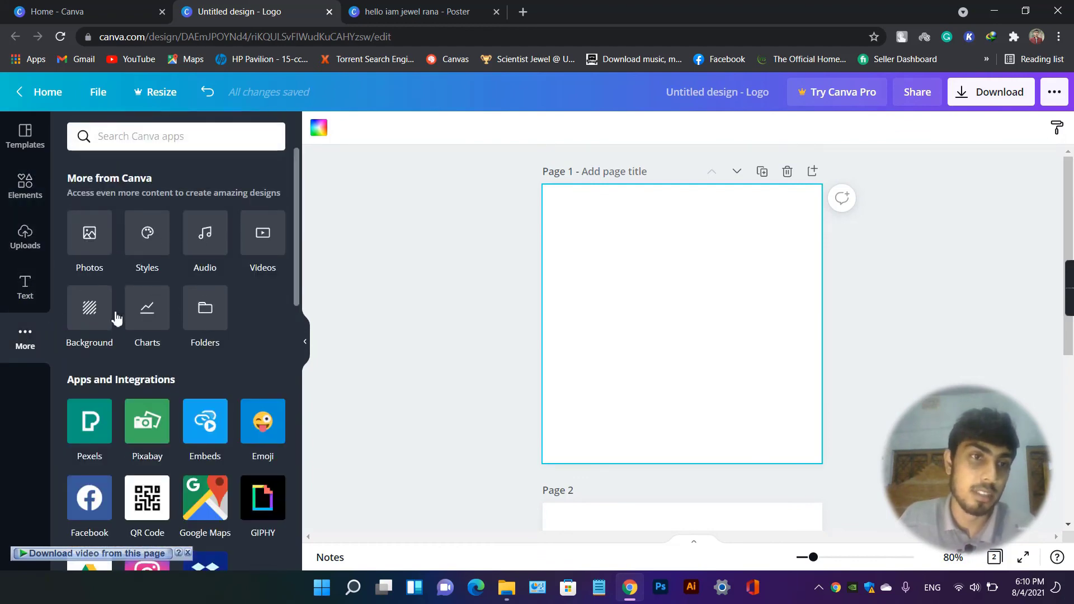
{"action": "scroll", "coordinate": [168, 386], "scroll_direction": "down", "scroll_amount": 5}
{"action": "scroll", "coordinate": [140, 400], "scroll_direction": "down", "scroll_amount": 2}
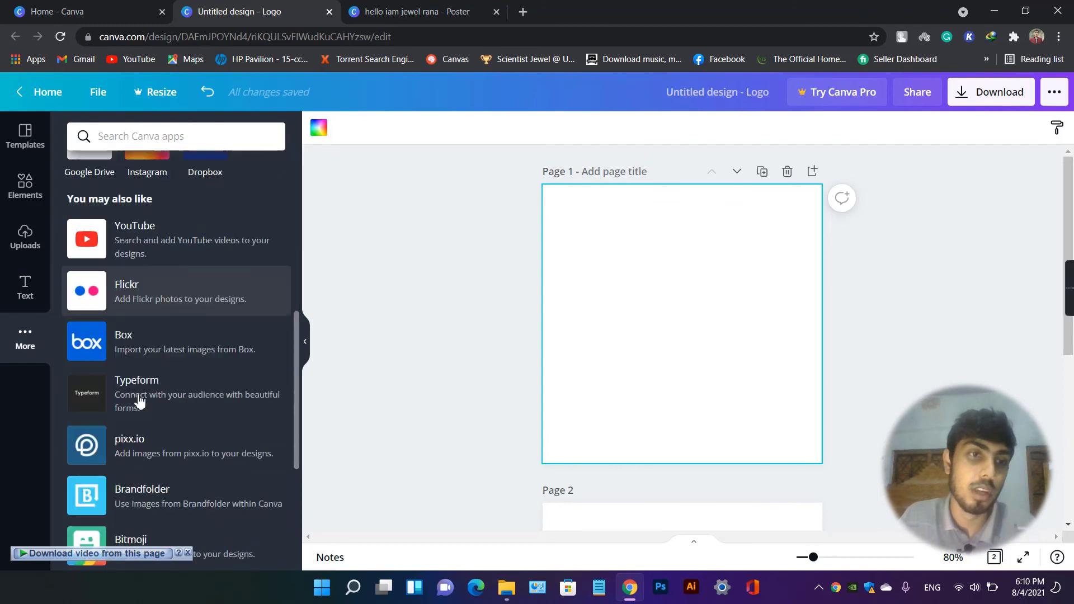
{"action": "scroll", "coordinate": [157, 363], "scroll_direction": "up", "scroll_amount": 6}
{"action": "scroll", "coordinate": [173, 237], "scroll_direction": "up", "scroll_amount": 2}
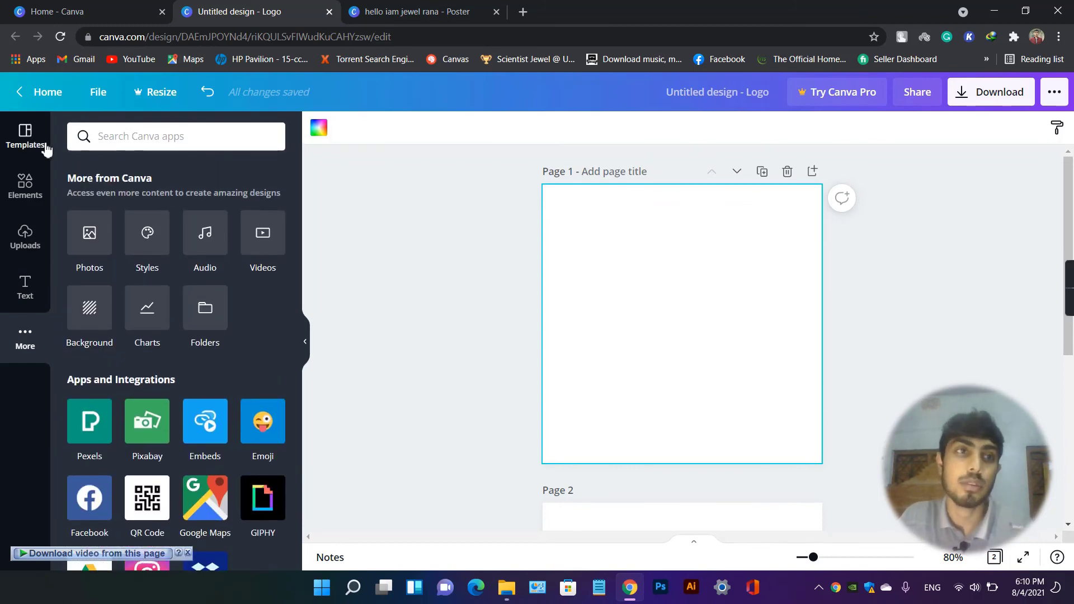
{"action": "left_click", "coordinate": [30, 140]}
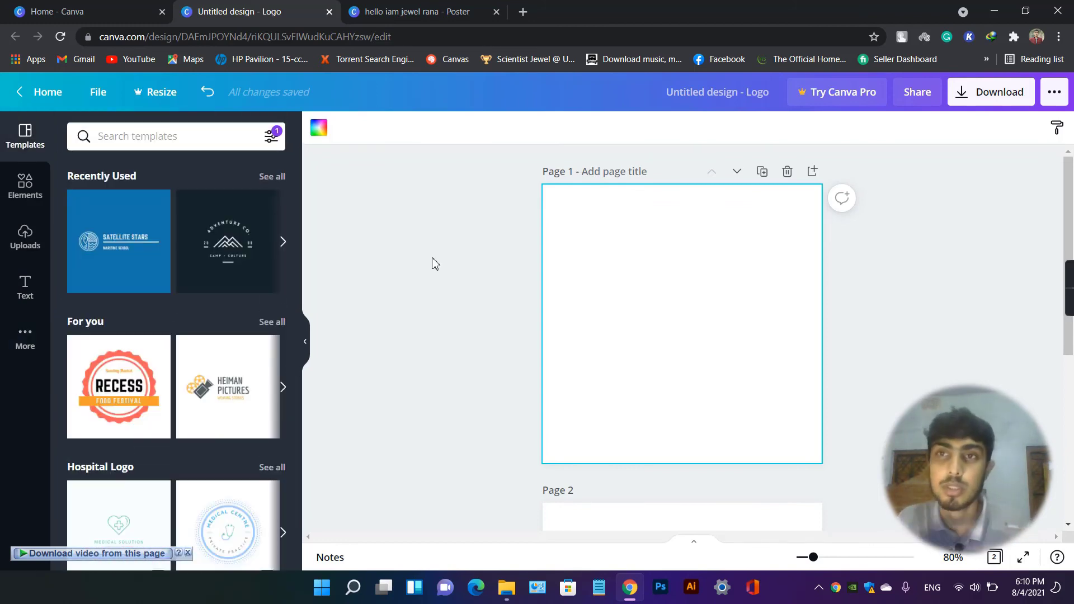